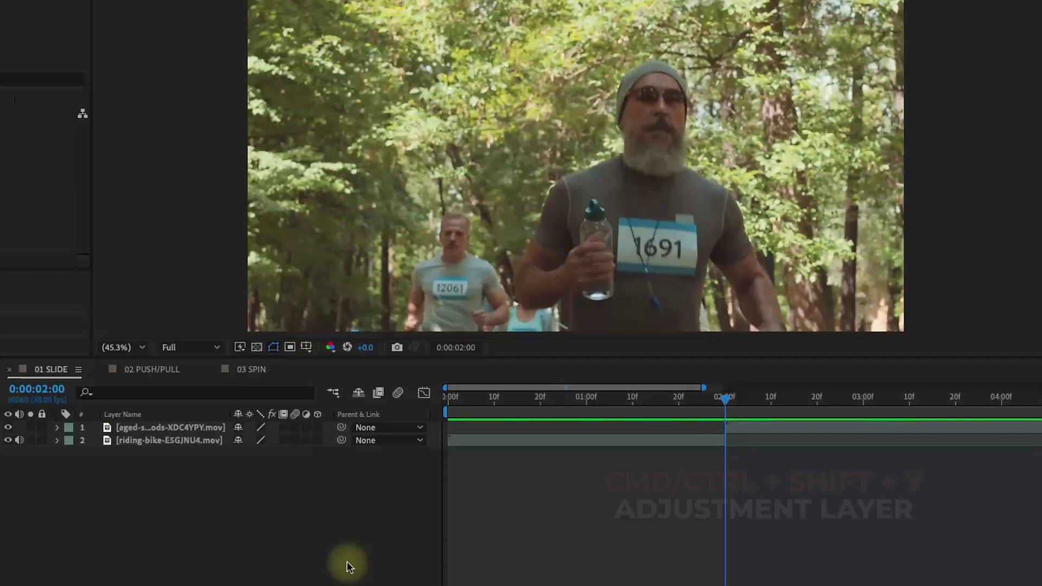
# Step: Add an adjustment layer and trim it to run from 1:20 to 2:10 around the cut
pyautogui.hotkey('ctrl', 'shift', 'y')
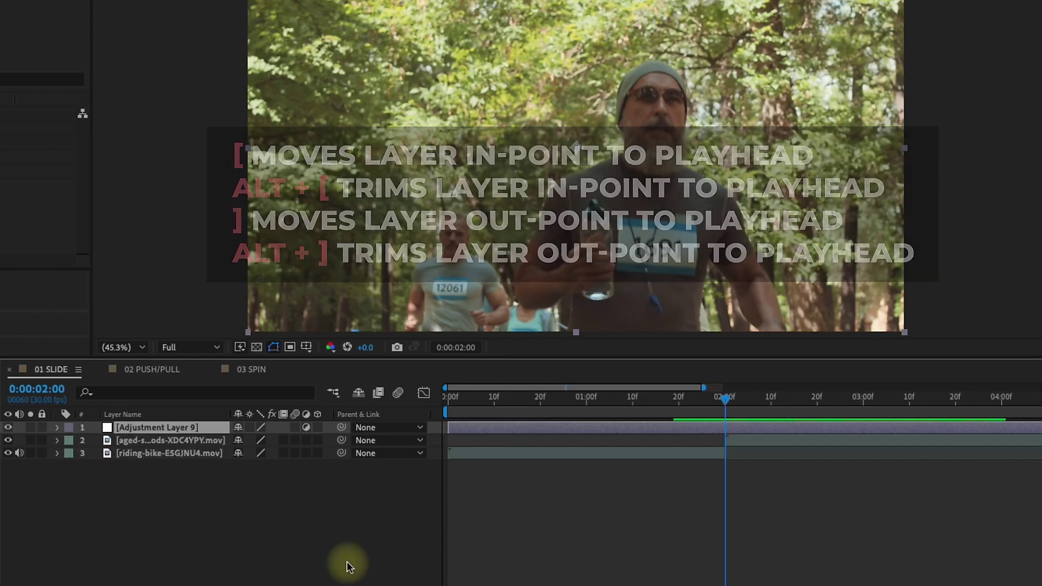
pyautogui.hotkey('shift', 'pageup')
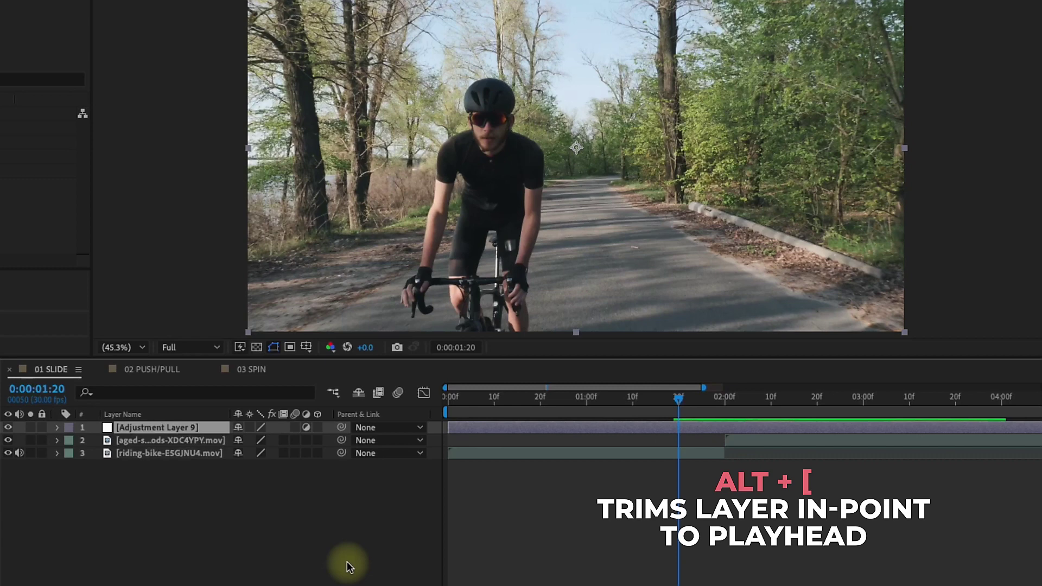
pyautogui.hotkey('alt', '[')
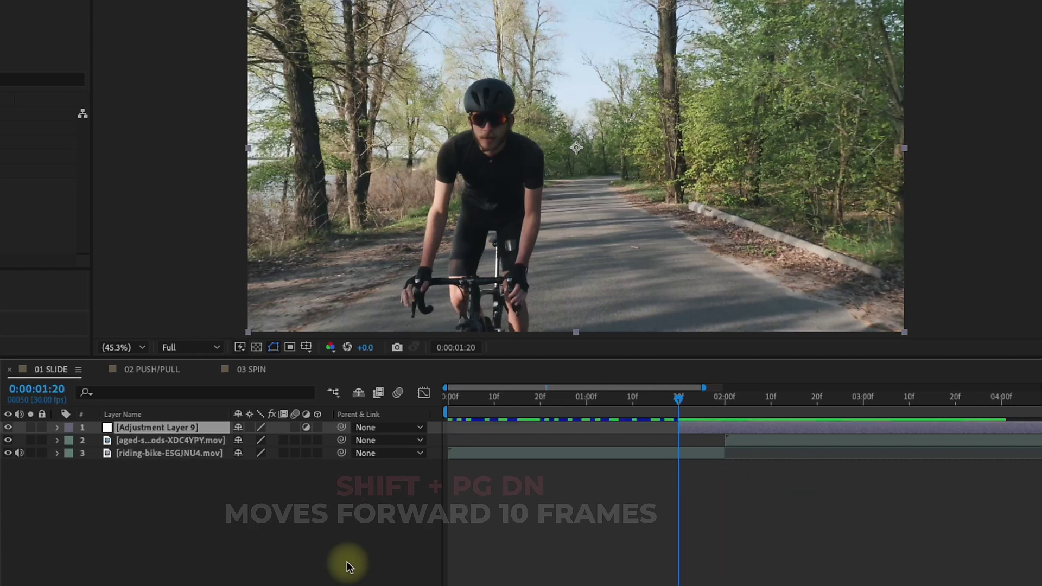
pyautogui.hotkey('shift', 'pagedown')
pyautogui.hotkey('shift', 'pagedown')
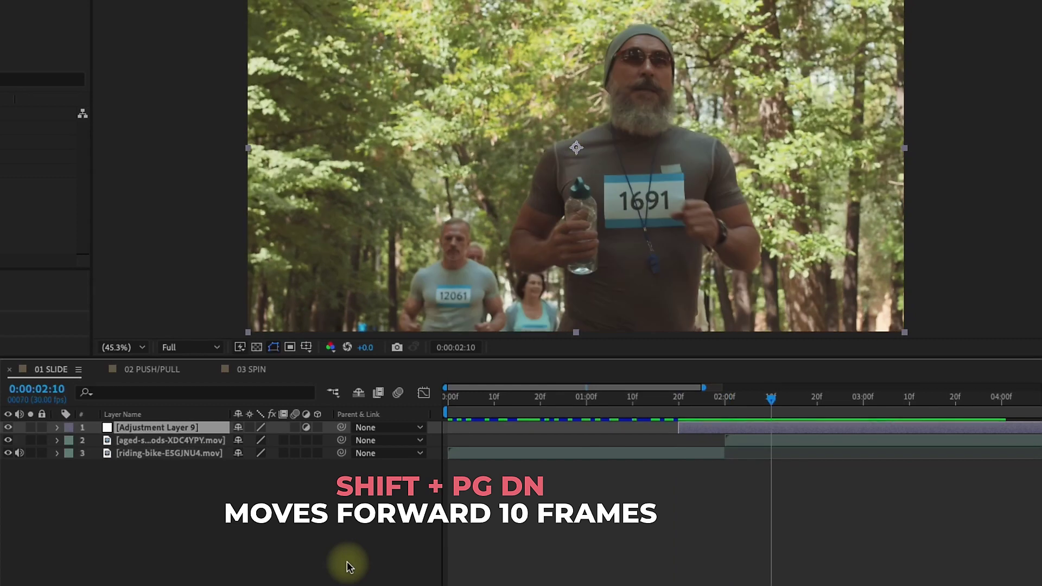
pyautogui.hotkey('alt', ']')
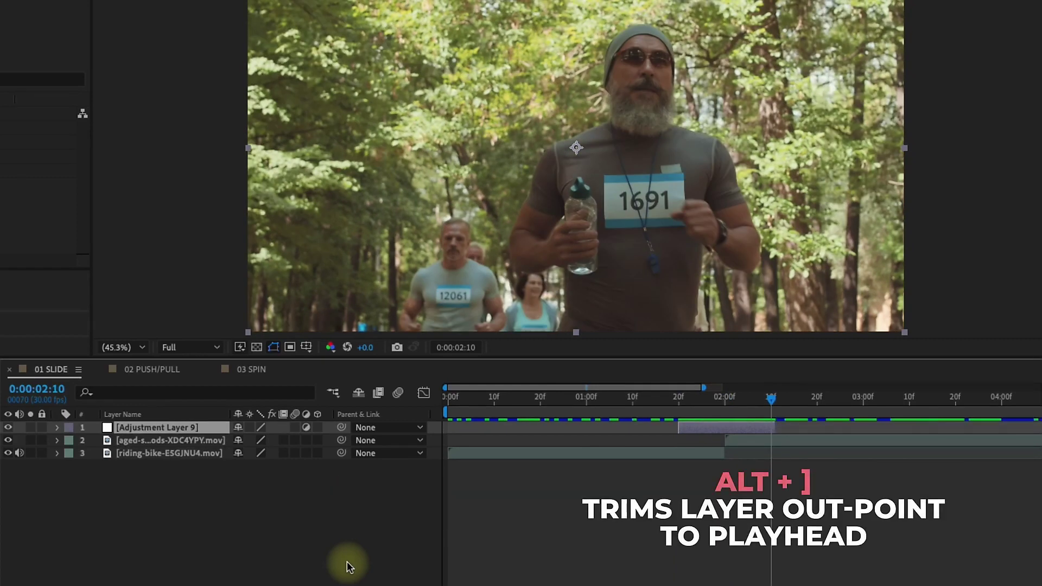
# Step: Apply the Offset and Fast Box Blur effects to the adjustment layer
pyautogui.click(727, 400)
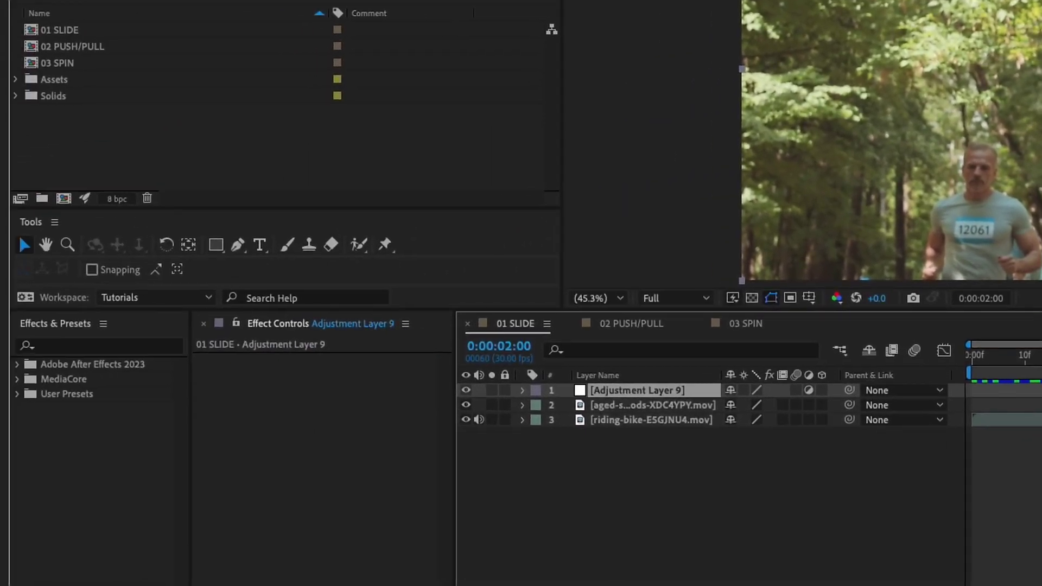
pyautogui.click(124, 345)
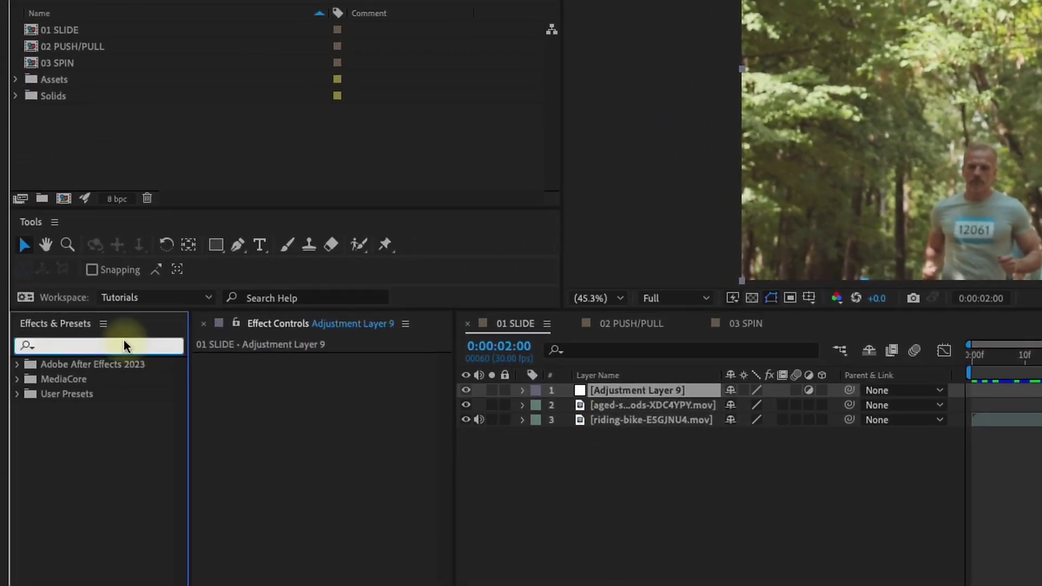
pyautogui.write('offset')
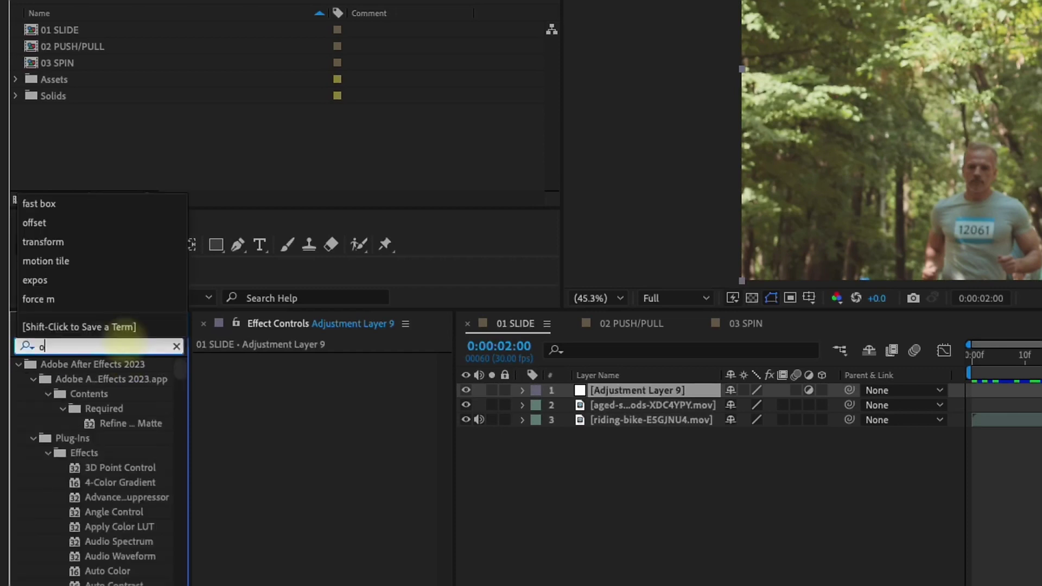
pyautogui.doubleClick(111, 440)
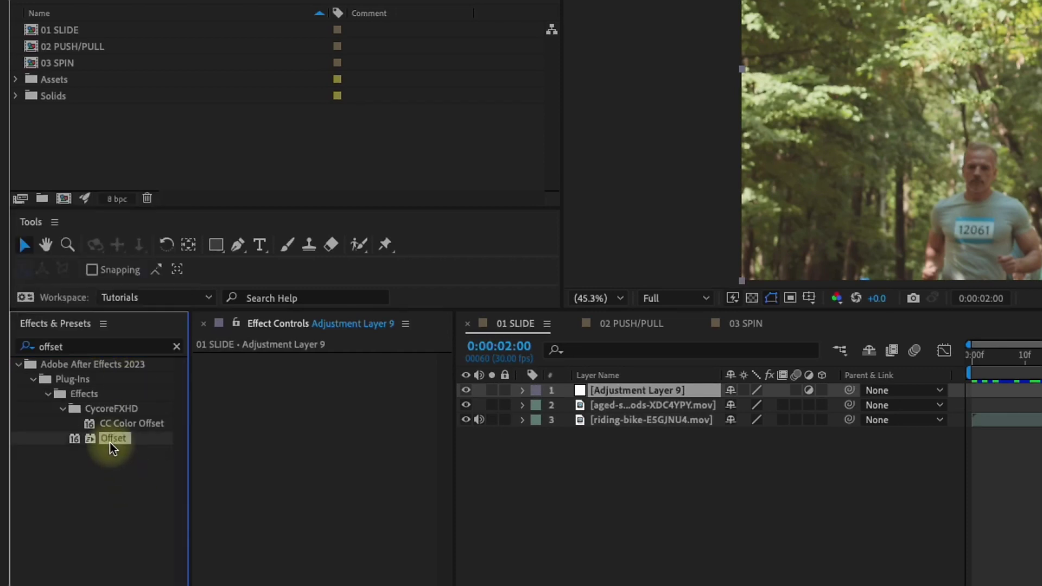
pyautogui.click(125, 346)
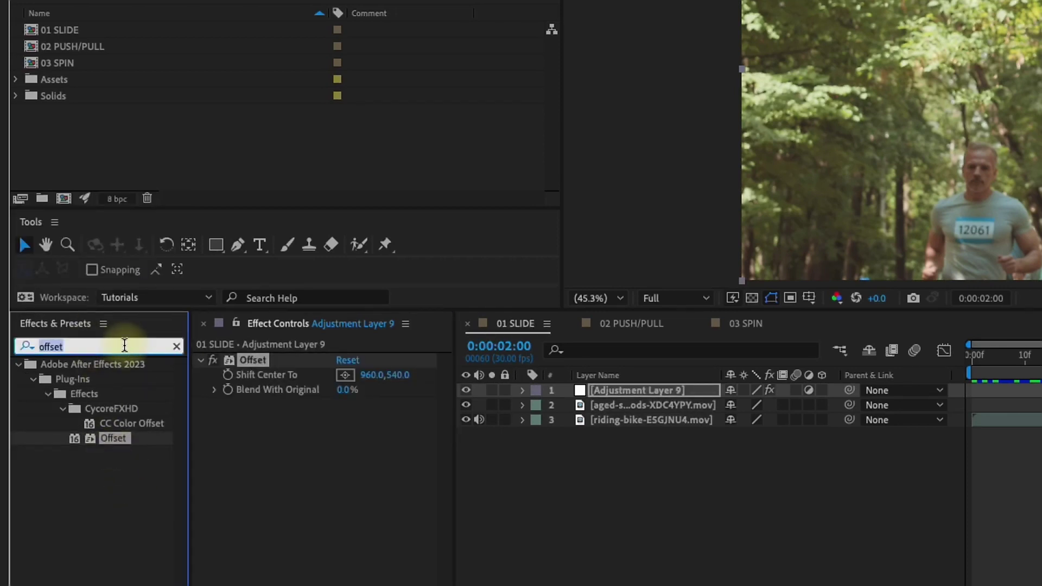
pyautogui.write('fast box')
pyautogui.click(129, 409)
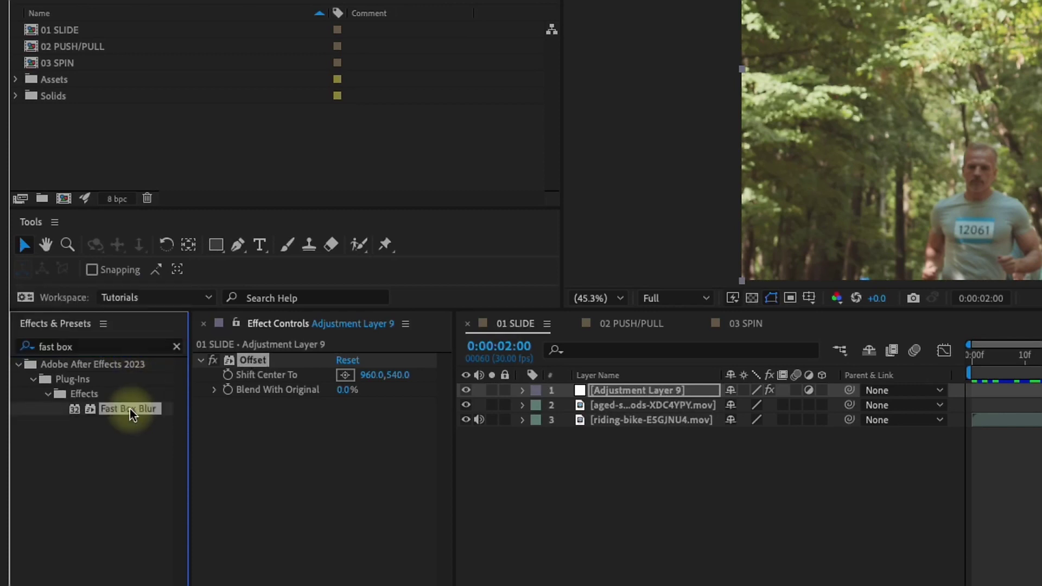
pyautogui.doubleClick(129, 409)
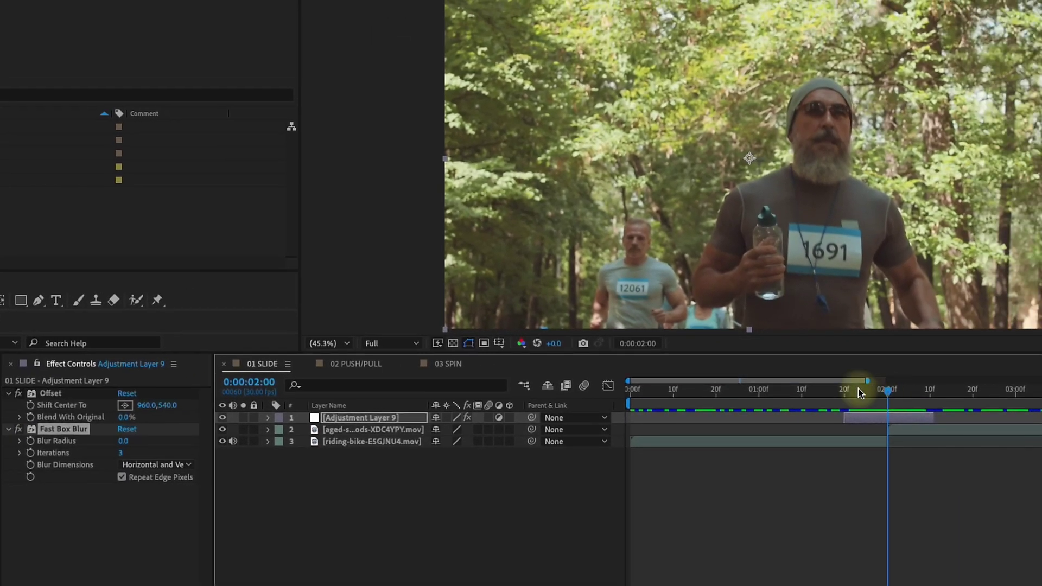
# Step: At 1:20, set starting keyframes for Shift Center To and Blur Radius
pyautogui.click(844, 392)
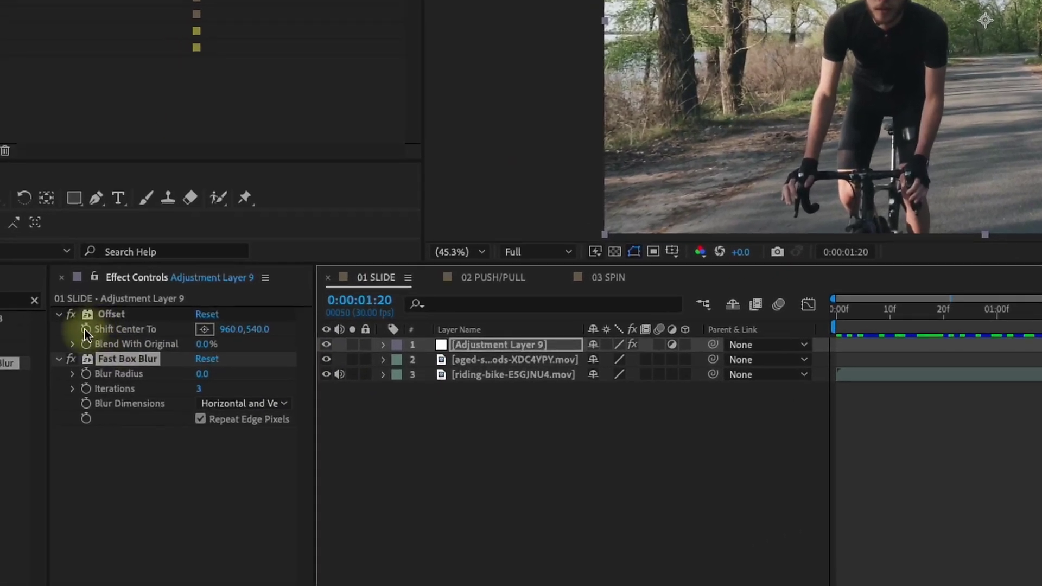
pyautogui.click(33, 394)
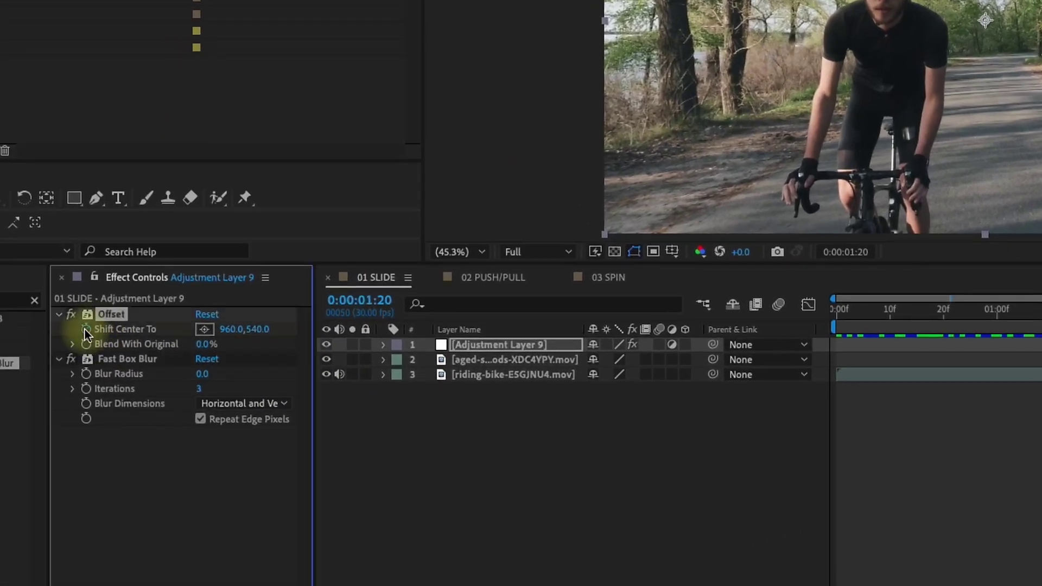
pyautogui.click(85, 330)
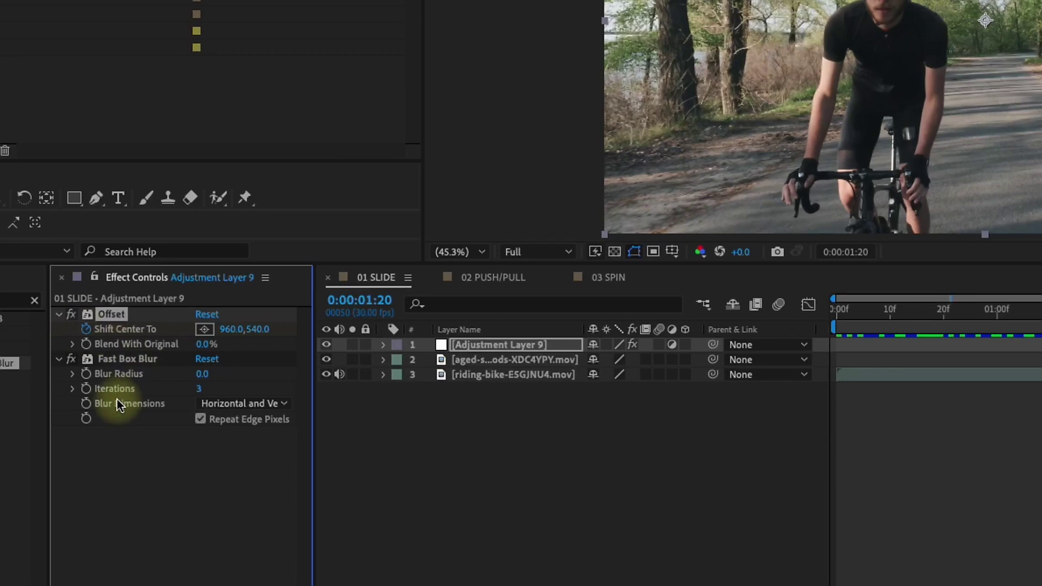
pyautogui.click(89, 372)
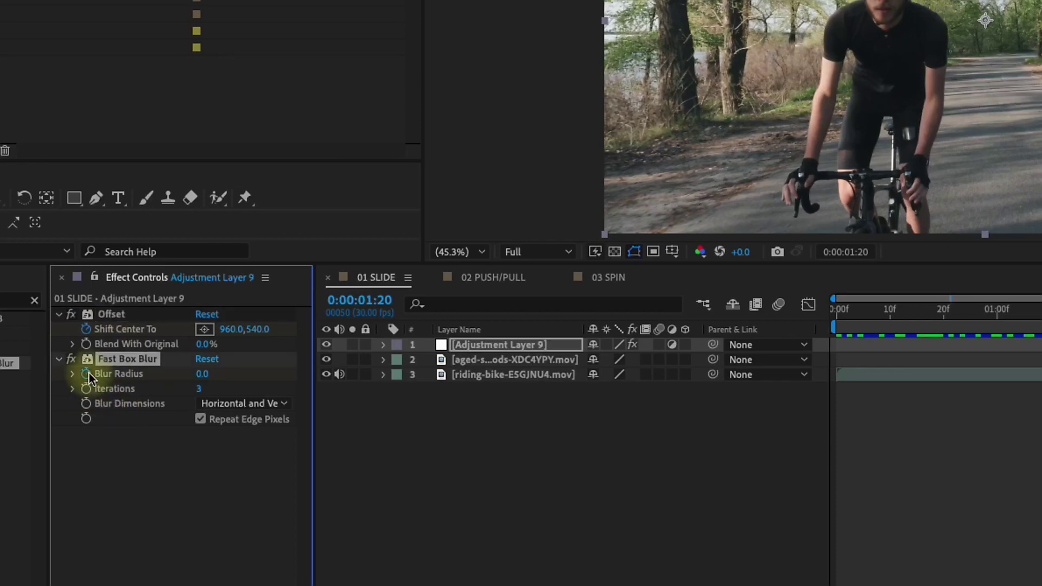
# Step: Show the keyframed properties, jump to the 2:10 out-point and edit Shift Center To X
pyautogui.press('u')
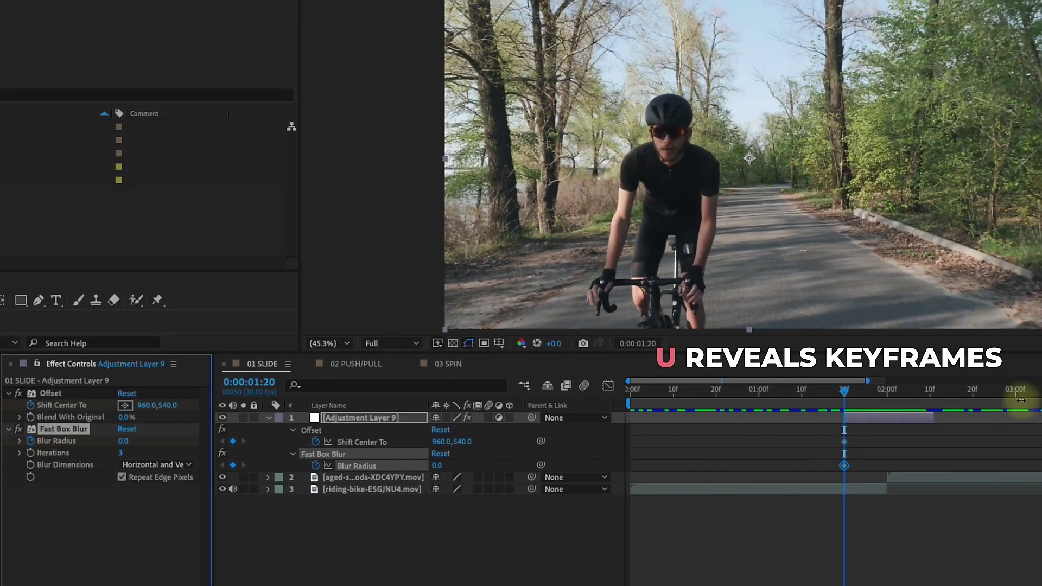
pyautogui.click(854, 421)
pyautogui.press('o')
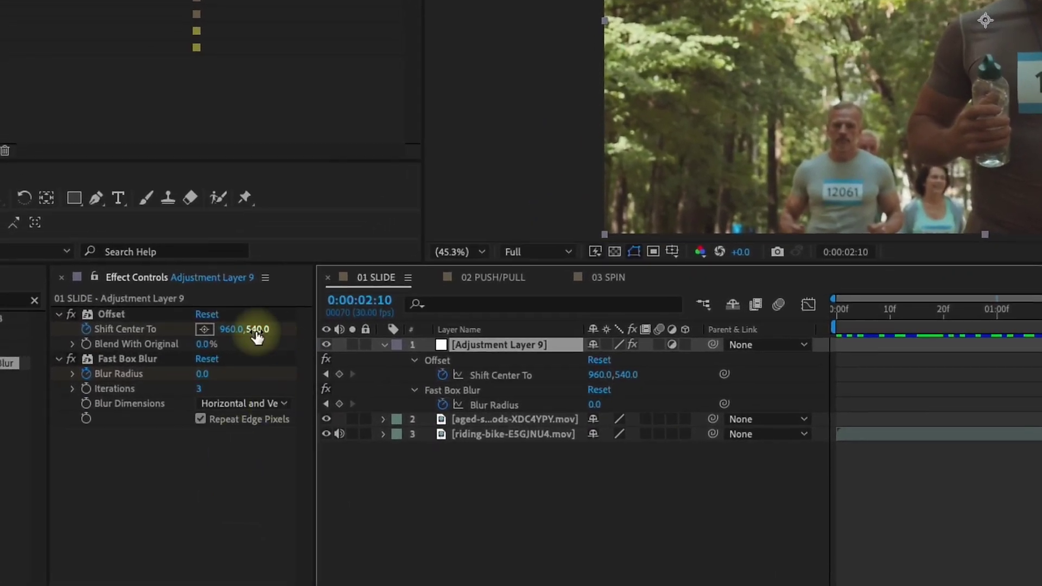
pyautogui.click(241, 330)
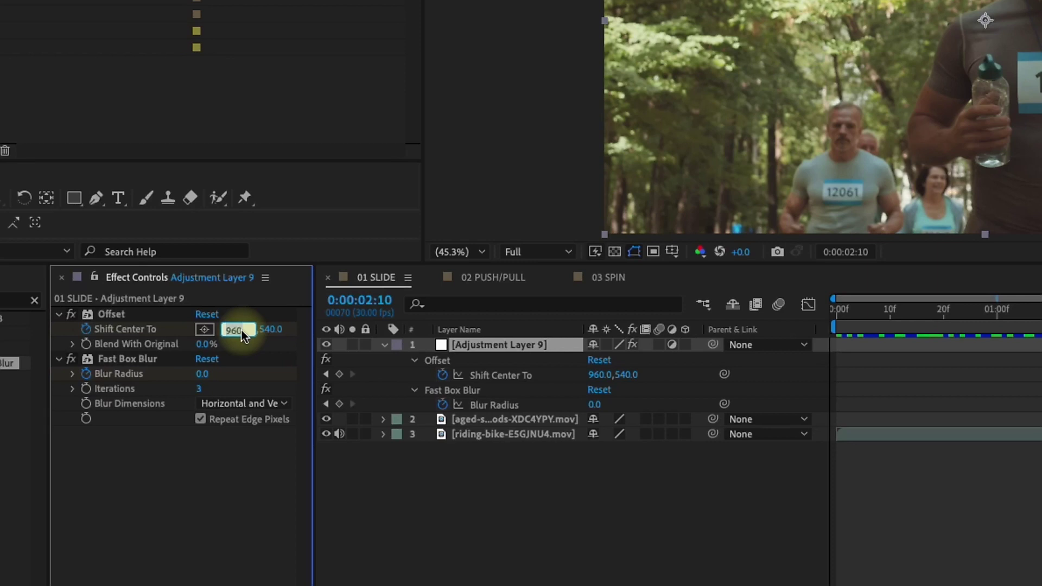
# Step: At 2:10, set Shift Center To X to 960-1920 and Blur Radius to 0
pyautogui.write('960')
pyautogui.write('-1920')
pyautogui.press('Return')
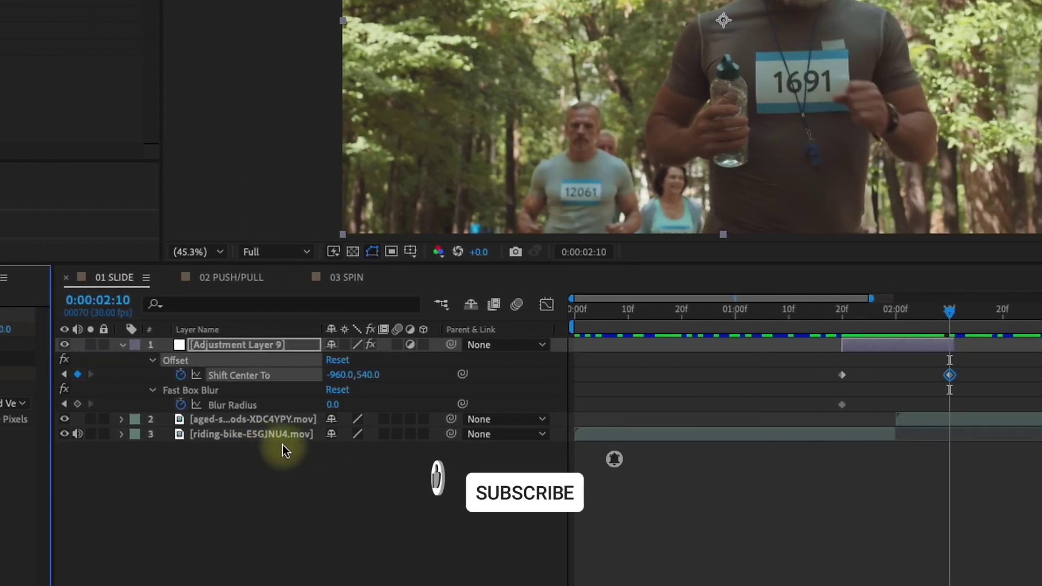
pyautogui.moveTo(333, 406); pyautogui.dragTo(70, 407)
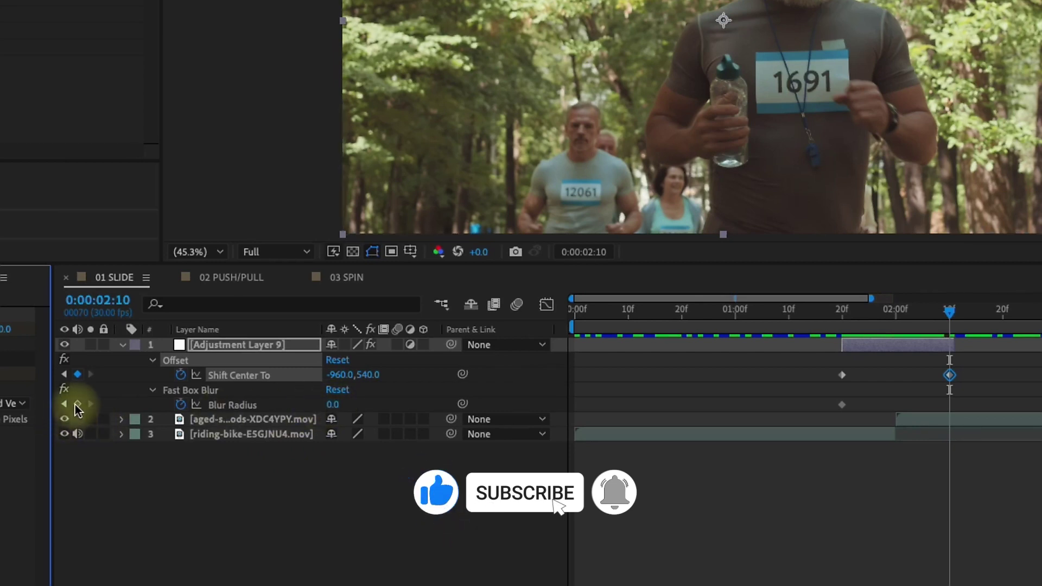
# Step: At 2:00, set Blur Radius to 100 and make Blur Dimensions Horizontal
pyautogui.click(897, 312)
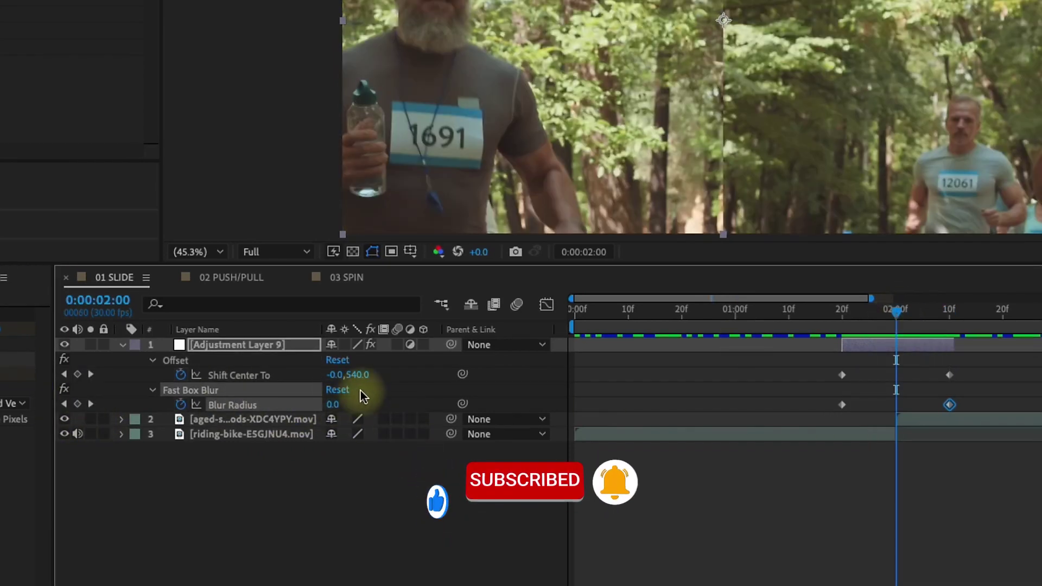
pyautogui.click(334, 405)
pyautogui.write('100')
pyautogui.press('Return')
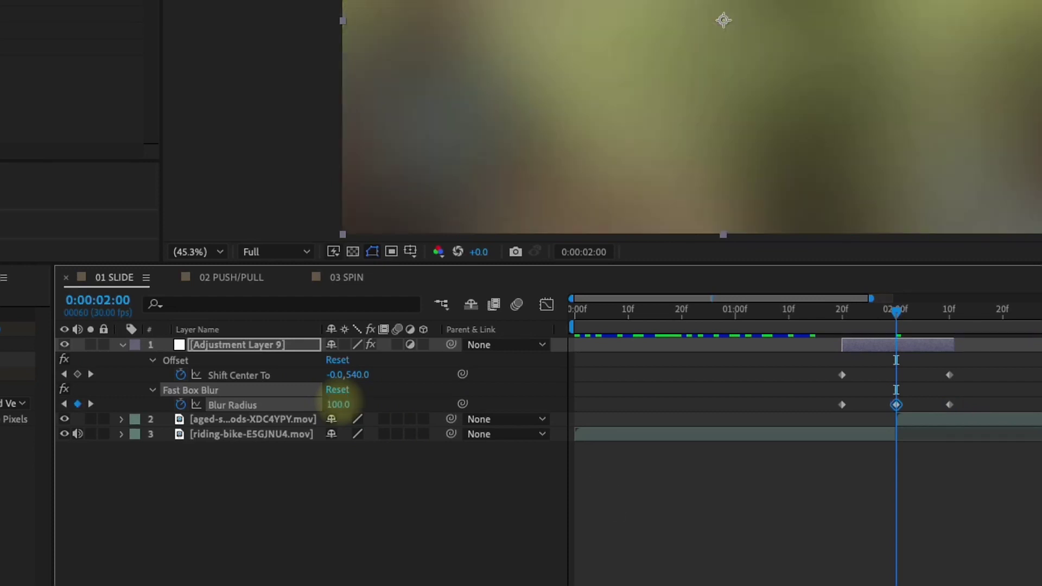
pyautogui.click(153, 391)
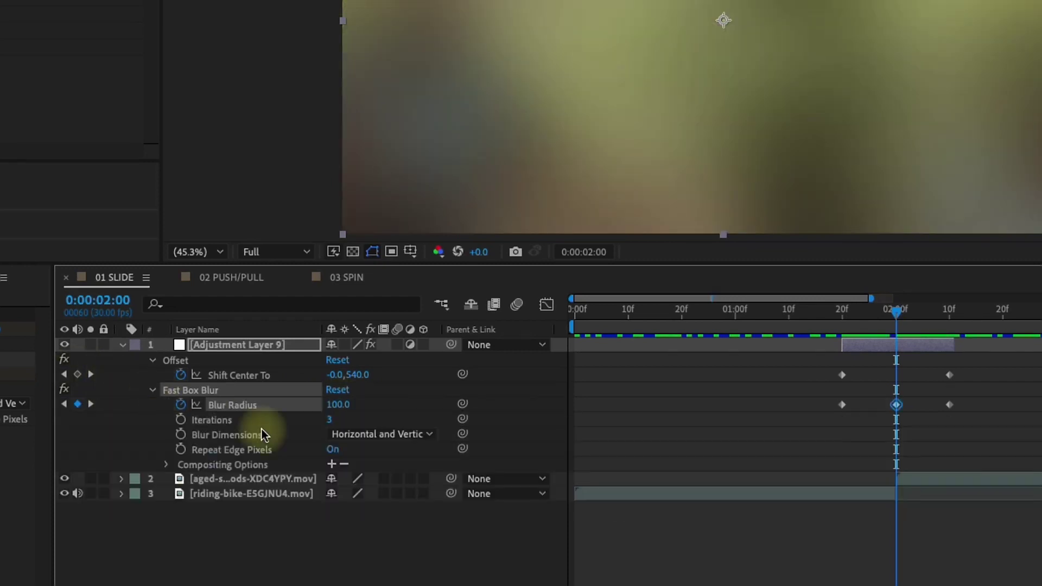
pyautogui.click(373, 433)
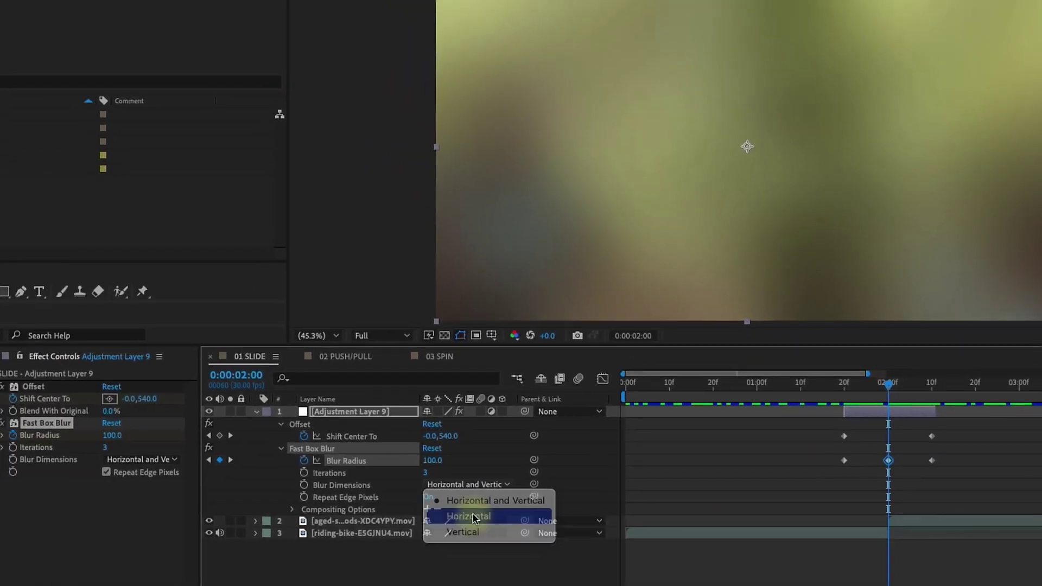
pyautogui.click(387, 472)
# Step: Apply Easy Ease to all five keyframes and view their speed graph zoomed in
pyautogui.moveTo(842, 393)
pyautogui.mouseDown()
pyautogui.moveTo(930, 396)
pyautogui.moveTo(847, 399)
pyautogui.mouseUp()
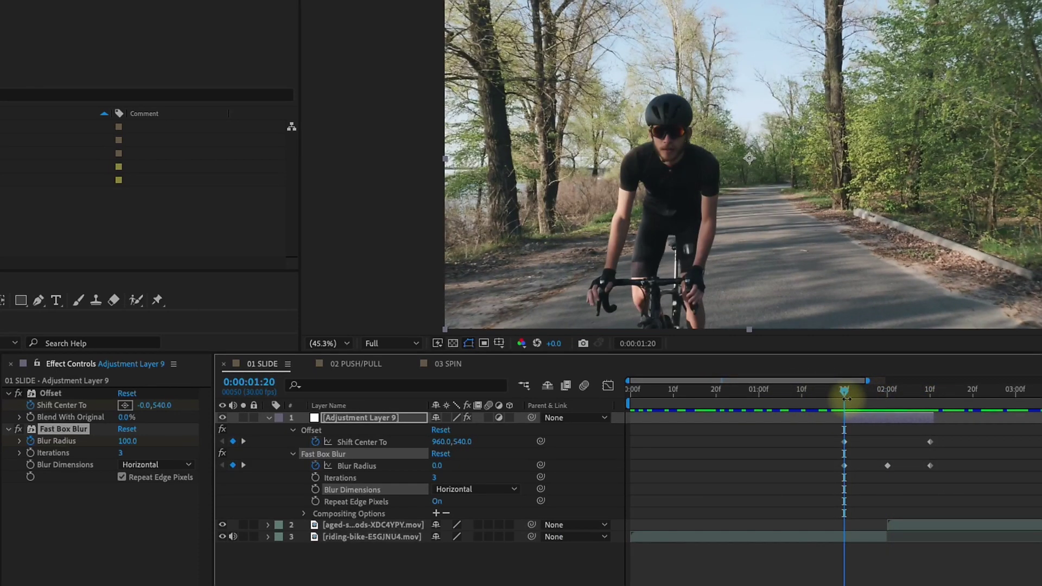
pyautogui.moveTo(826, 430); pyautogui.dragTo(961, 478)
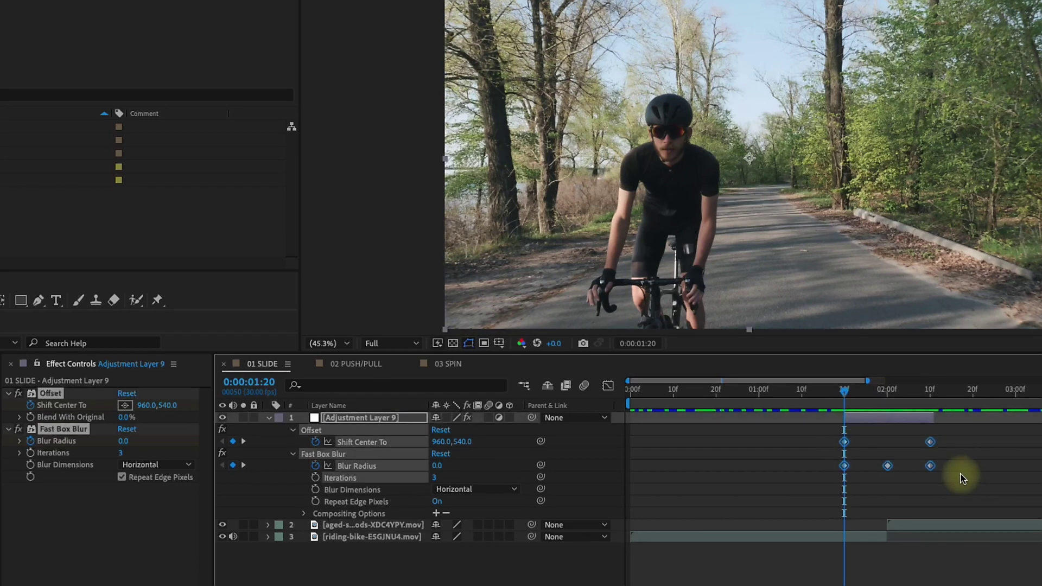
pyautogui.press('F9')
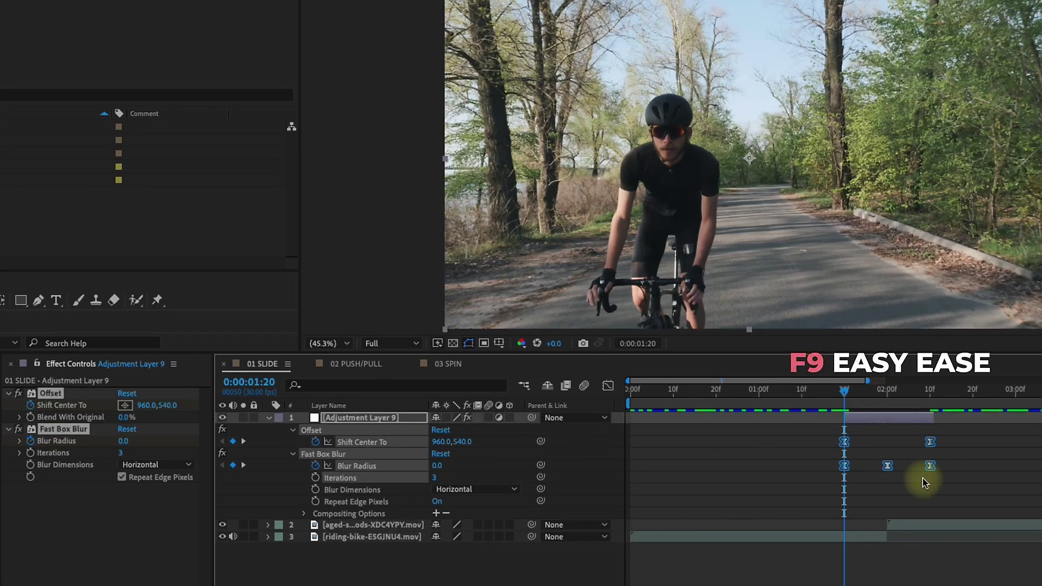
pyautogui.click(607, 385)
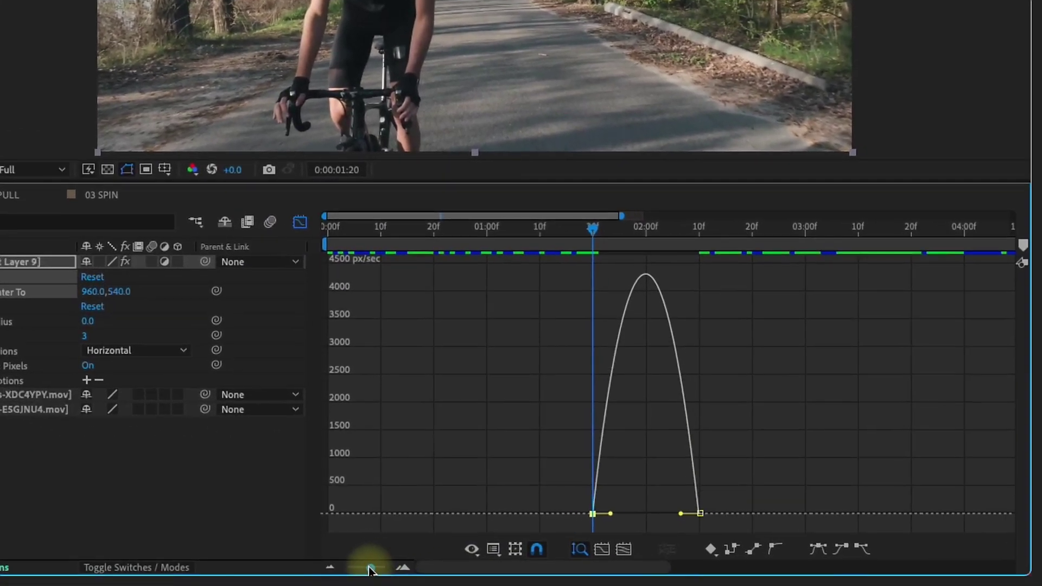
pyautogui.moveTo(367, 565); pyautogui.dragTo(377, 568)
pyautogui.moveTo(477, 568); pyautogui.dragTo(510, 570)
pyautogui.click(403, 568)
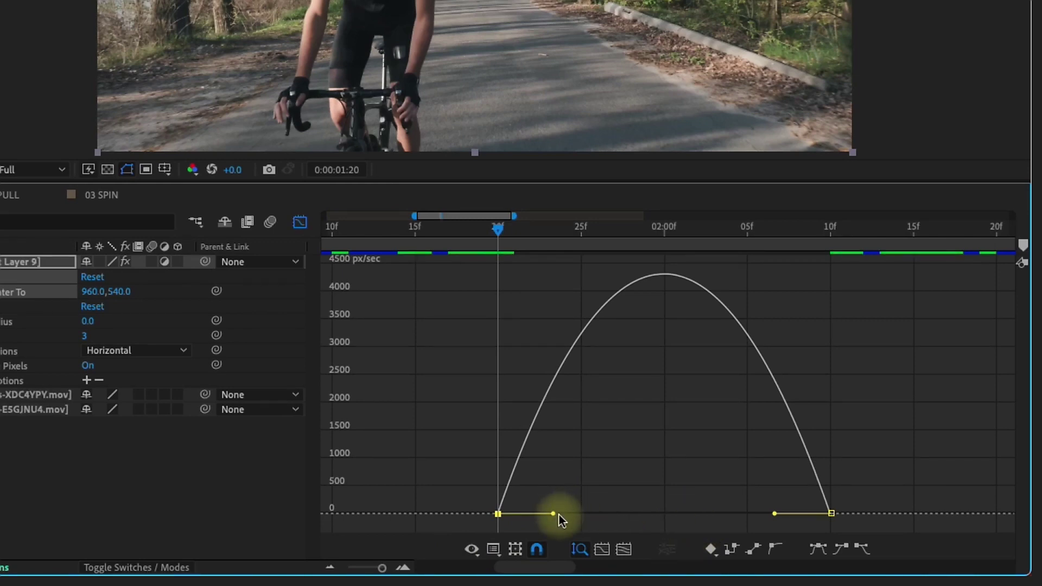
# Step: Drag both Shift Center To influence handles to about 79% for a sharp speed peak
pyautogui.moveTo(559, 517); pyautogui.dragTo(633, 518)
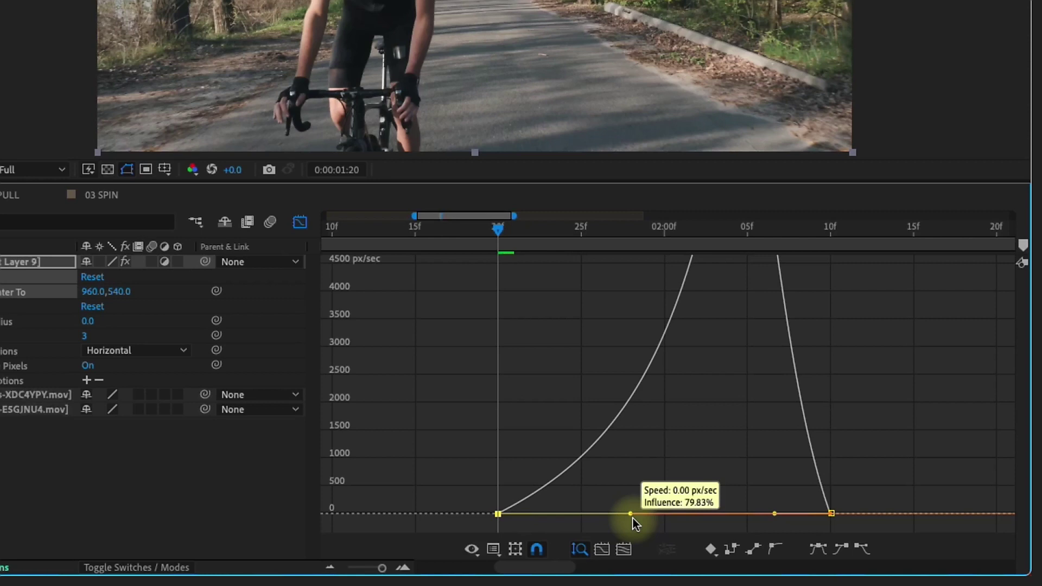
pyautogui.moveTo(633, 519); pyautogui.dragTo(632, 516)
pyautogui.moveTo(775, 513); pyautogui.dragTo(700, 519)
# Step: Set the work area from 1:12 to 2:20 and preview the blurred slide
pyautogui.hotkey('shift', 'F3')
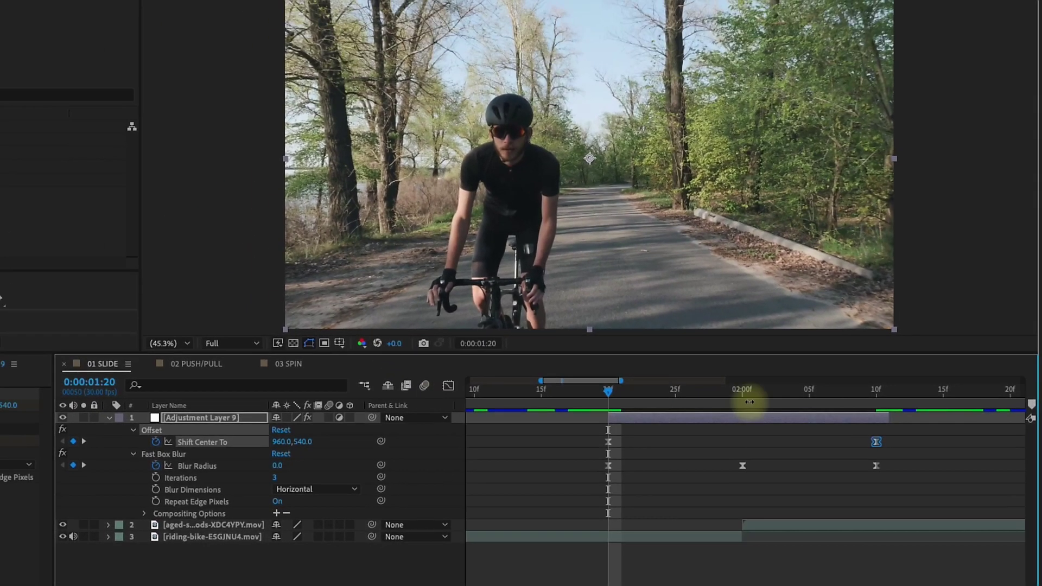
pyautogui.click(500, 392)
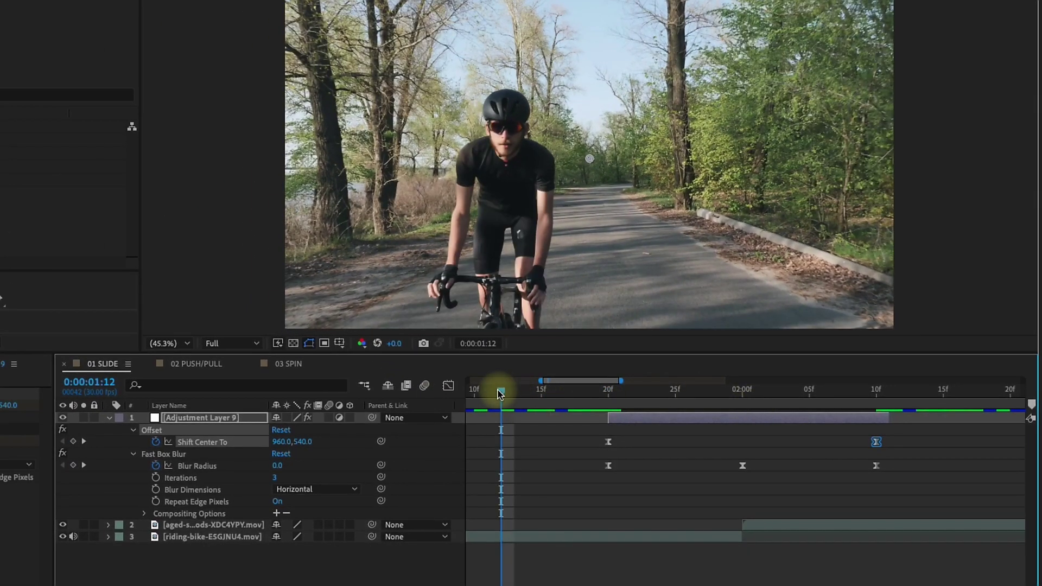
pyautogui.press('b')
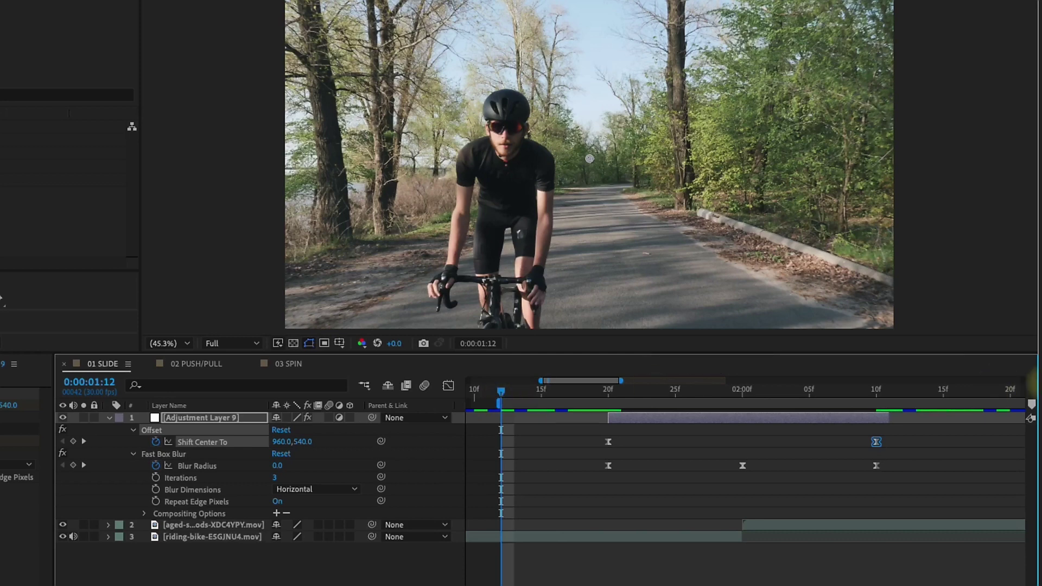
pyautogui.click(1010, 390)
pyautogui.press('n')
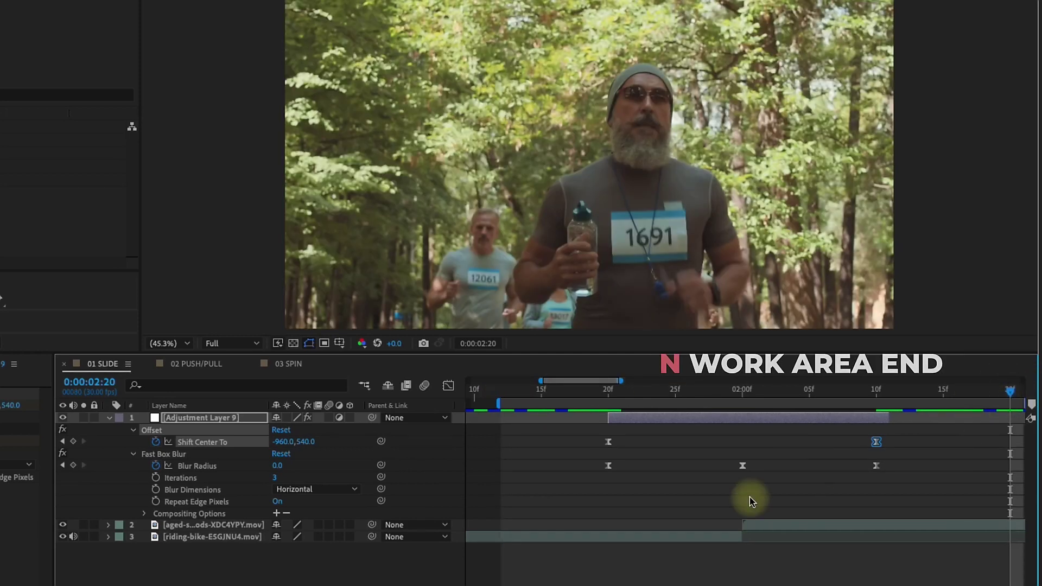
pyautogui.press('-')
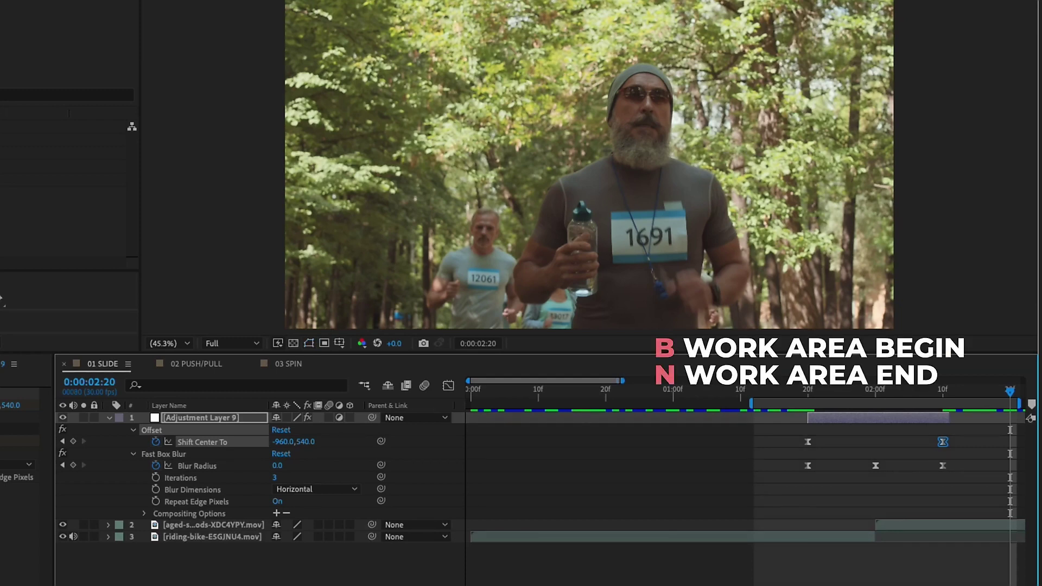
pyautogui.press('space')
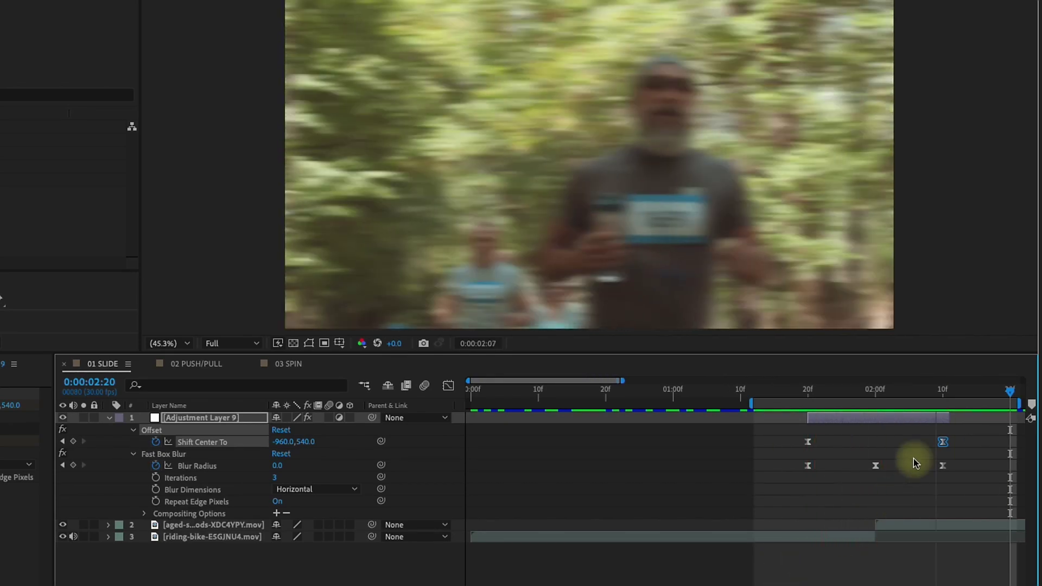
pyautogui.click(943, 390)
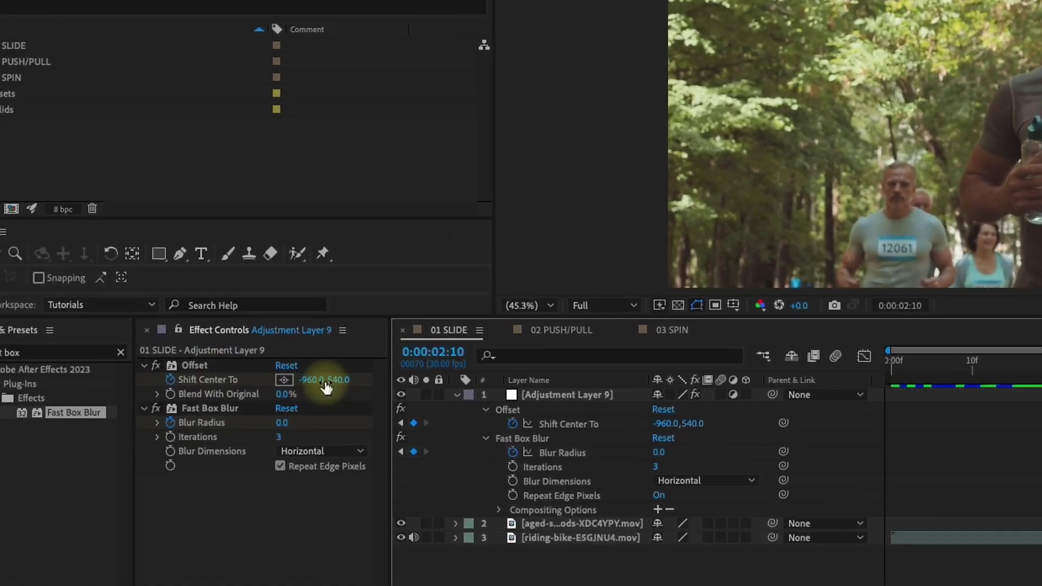
# Step: Set the 2:10 Shift Center To X to 960+1920 (2880) and preview the reversed slide
pyautogui.click(3, 405)
pyautogui.write('960')
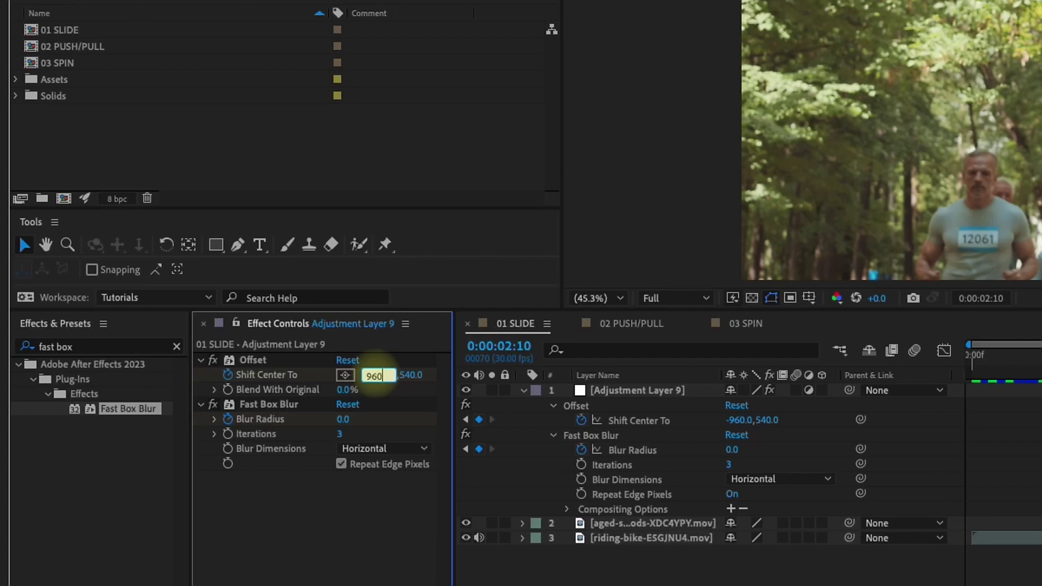
pyautogui.press('Return')
pyautogui.click(375, 371)
pyautogui.write('+1920')
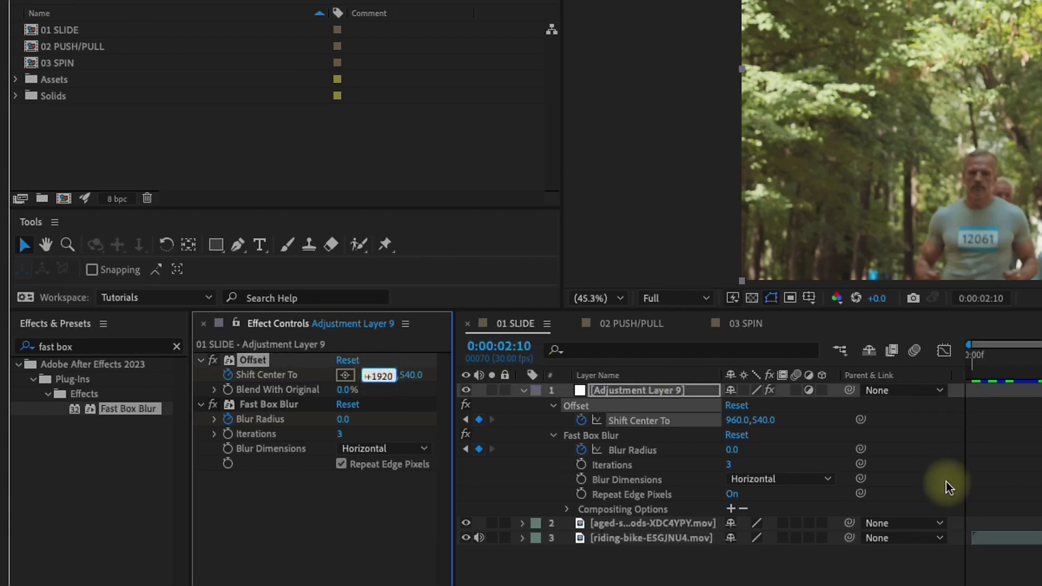
pyautogui.press('Return')
pyautogui.press('space')
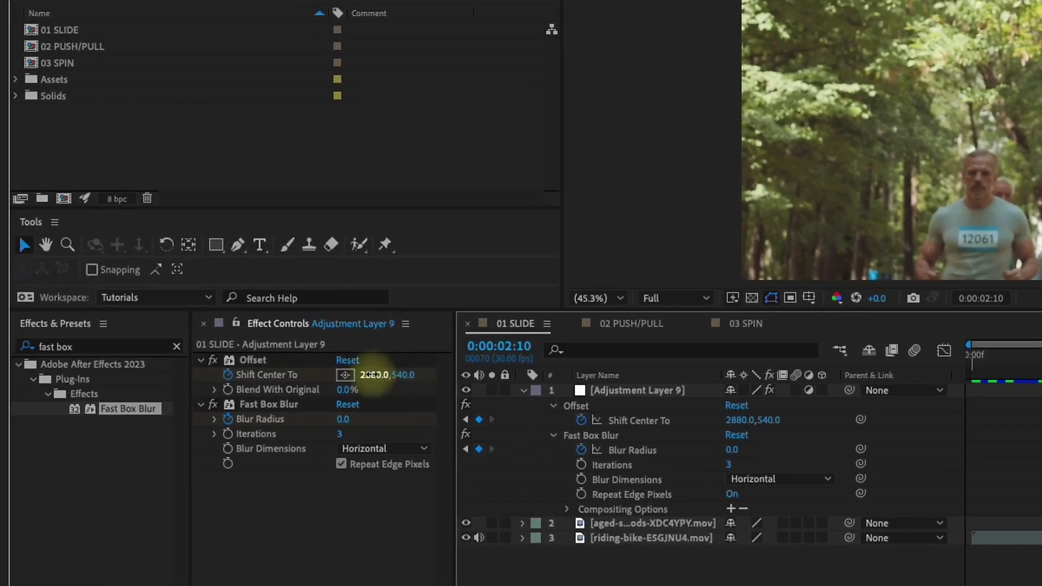
# Step: Return the 2:10 Shift Center To X value to 960
pyautogui.click(372, 375)
pyautogui.write('960')
pyautogui.press('Return')
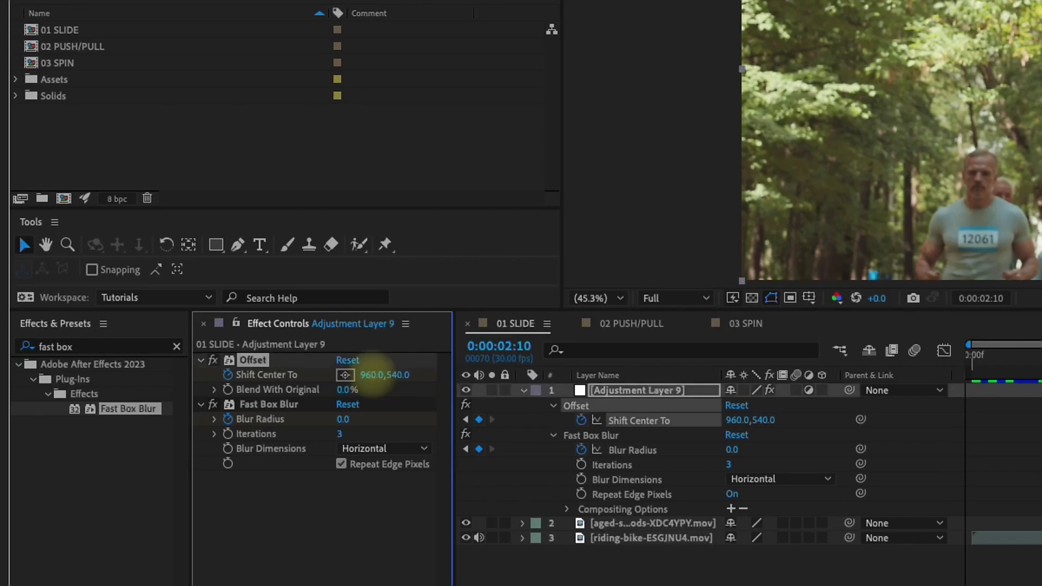
# Step: Make the blur Vertical, set Shift Center To Y to 540+1080 and preview
pyautogui.click(367, 449)
pyautogui.click(380, 510)
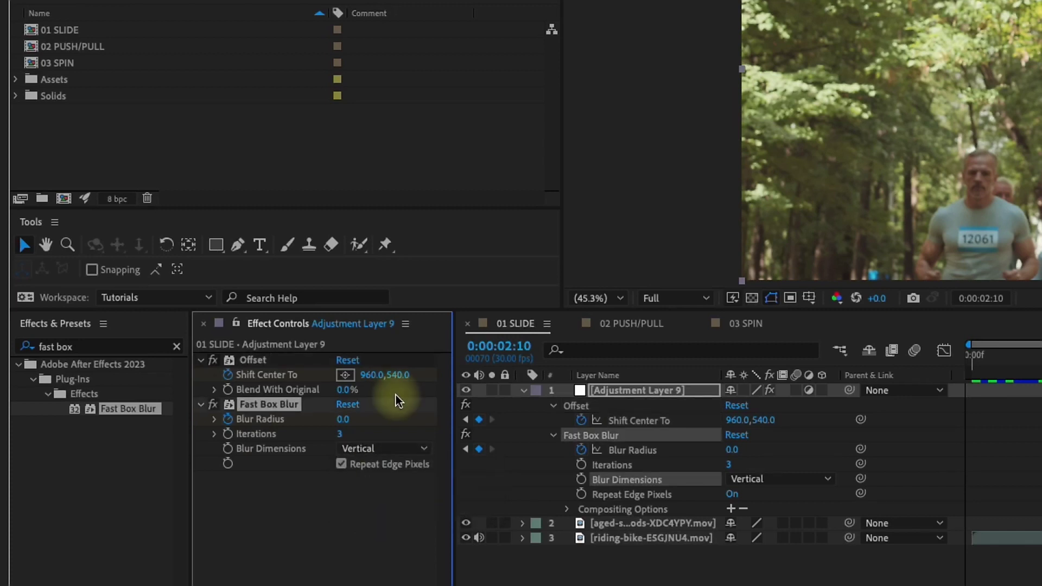
pyautogui.click(400, 375)
pyautogui.write('540')
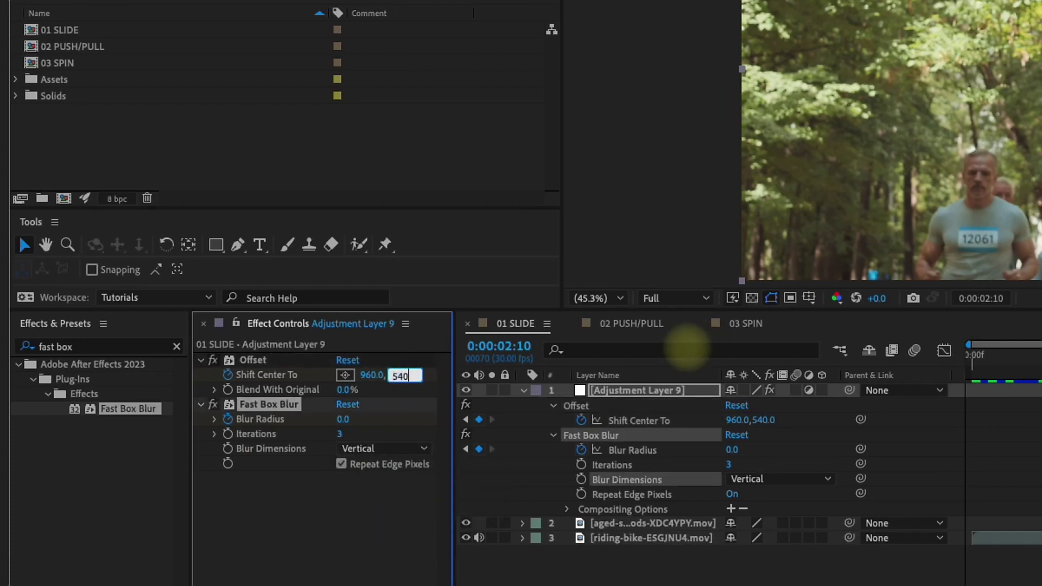
pyautogui.write('+1080')
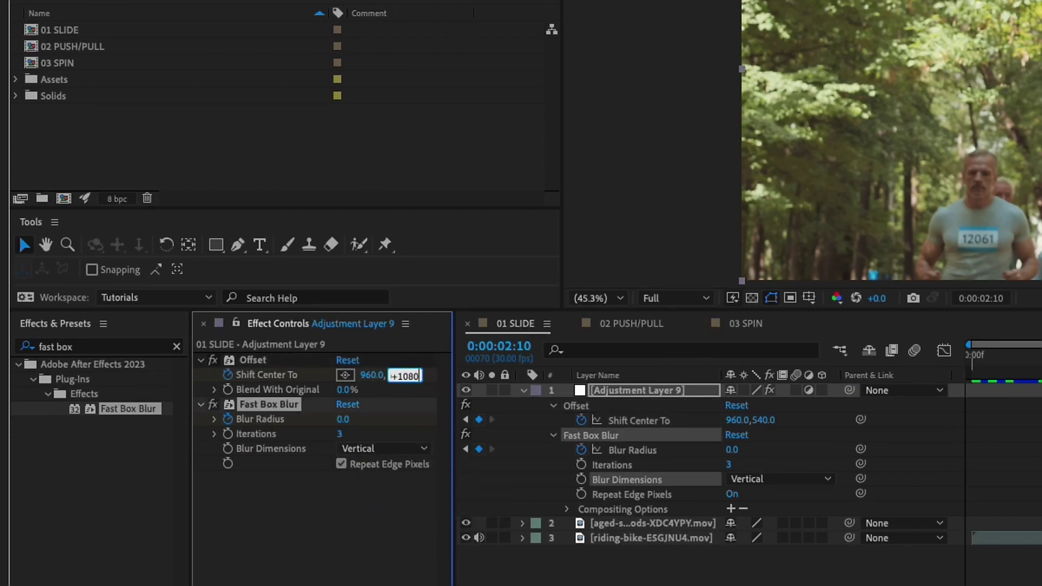
pyautogui.press('Return')
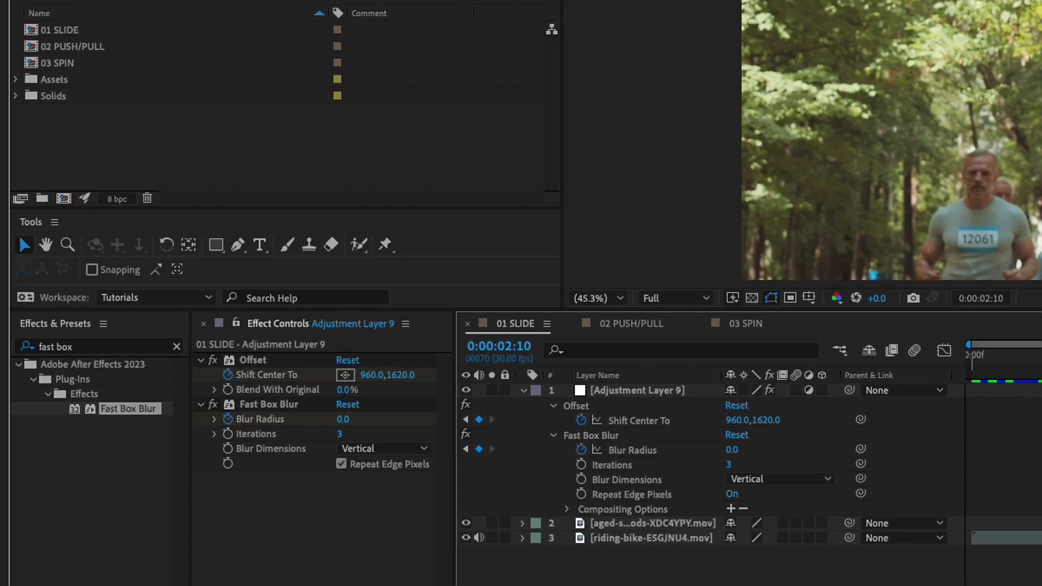
pyautogui.press('space')
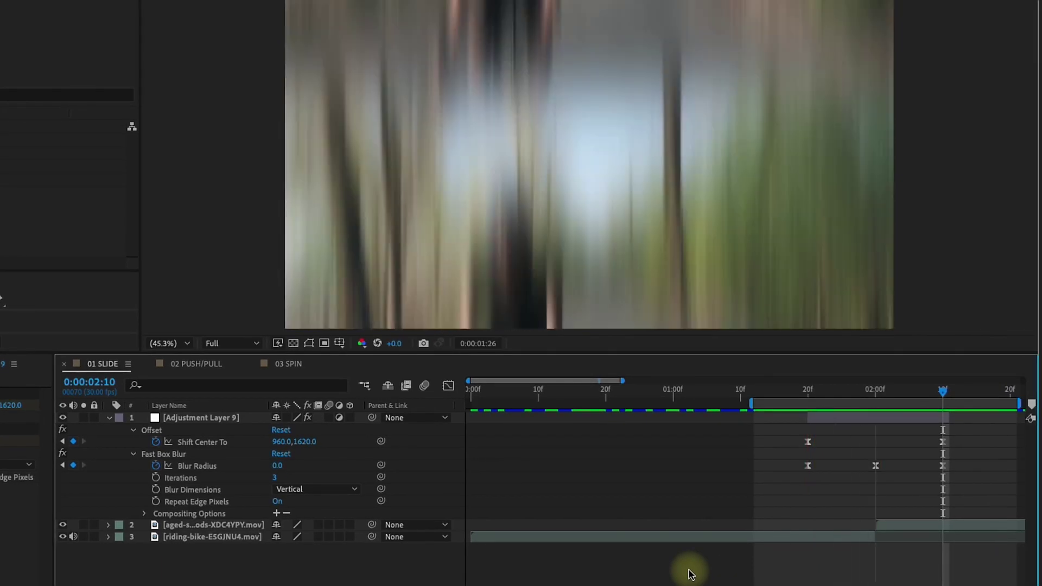
pyautogui.click(943, 389)
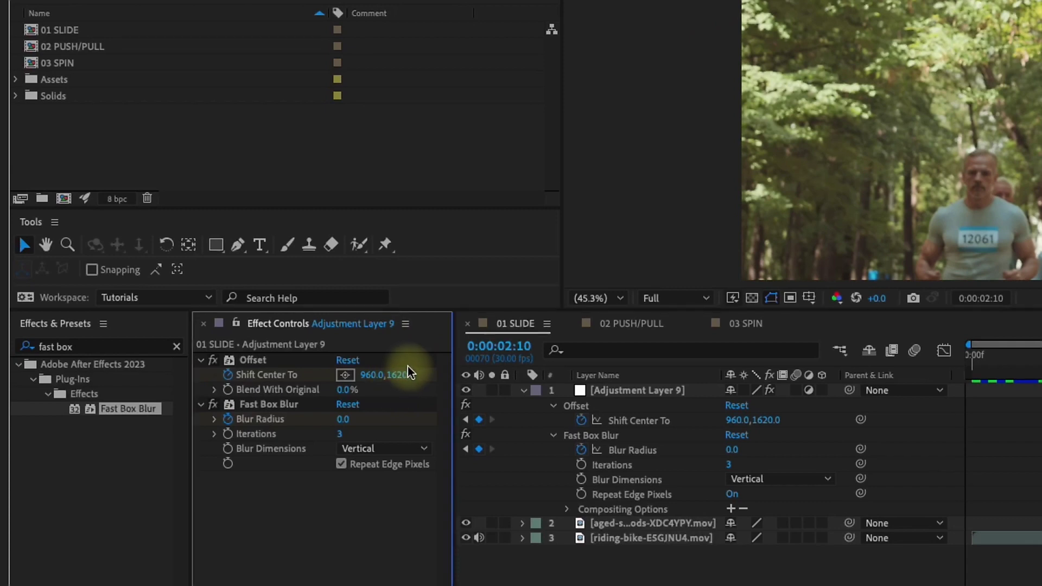
# Step: Set Shift Center To Y to -540, preview the upward slide, and collapse the layer
pyautogui.click(291, 384)
pyautogui.write('540-1')
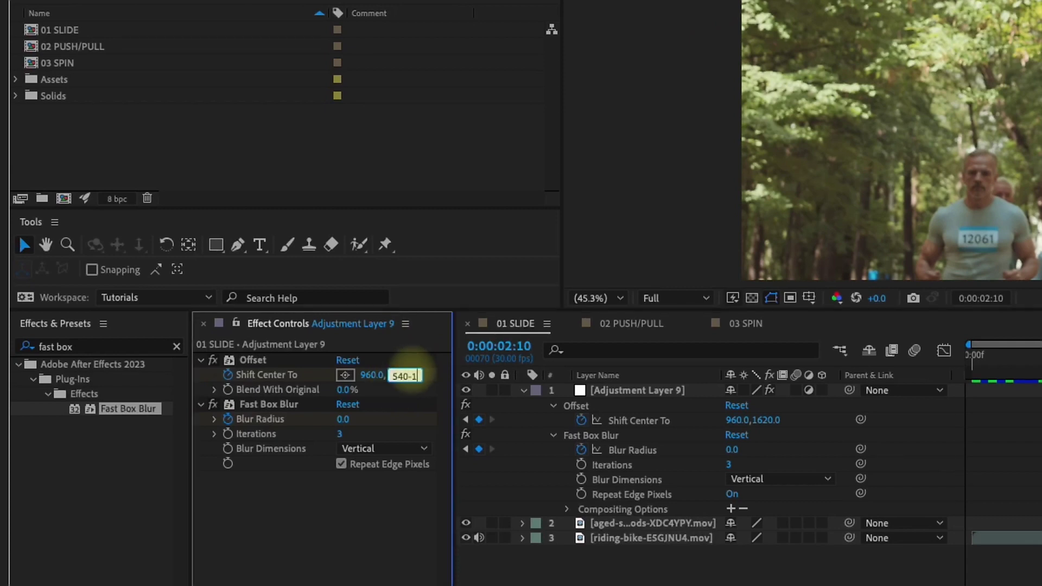
pyautogui.press('Return')
pyautogui.press('space')
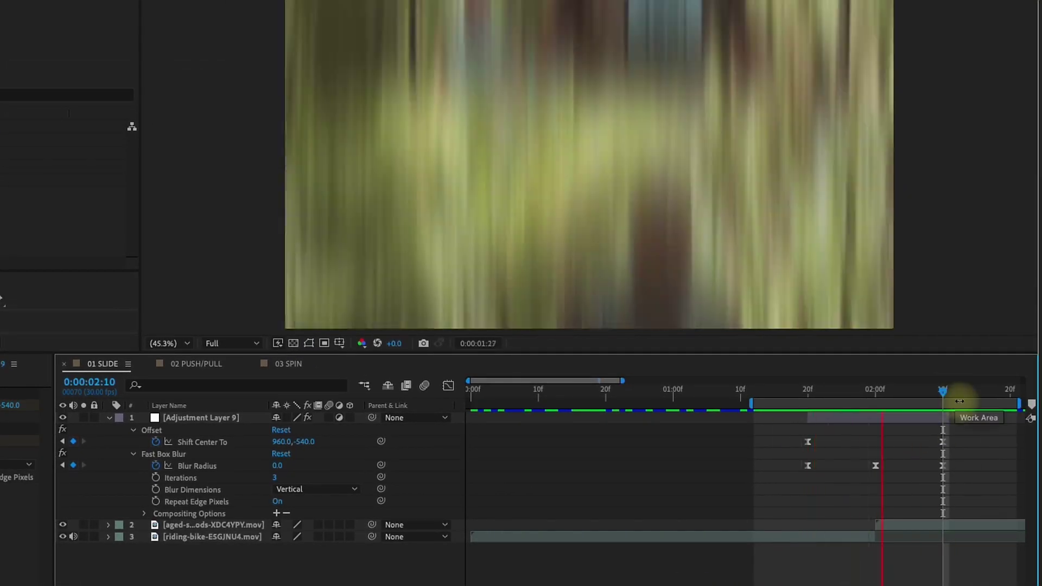
pyautogui.click(113, 418)
pyautogui.click(110, 419)
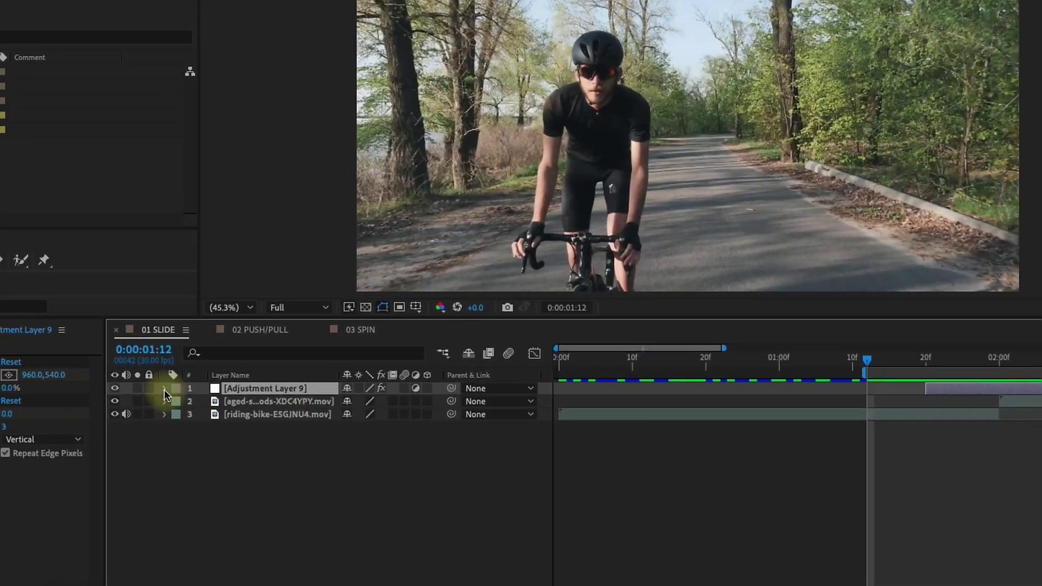
# Step: Select the adjustment layer's Effects group and start Save Animation Preset
pyautogui.click(110, 419)
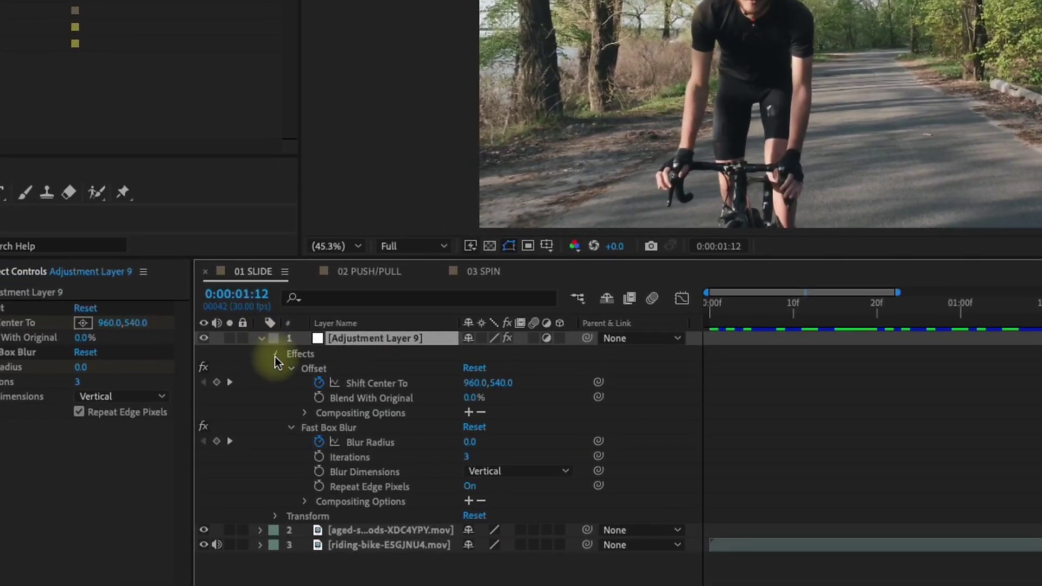
pyautogui.click(275, 355)
pyautogui.click(306, 356)
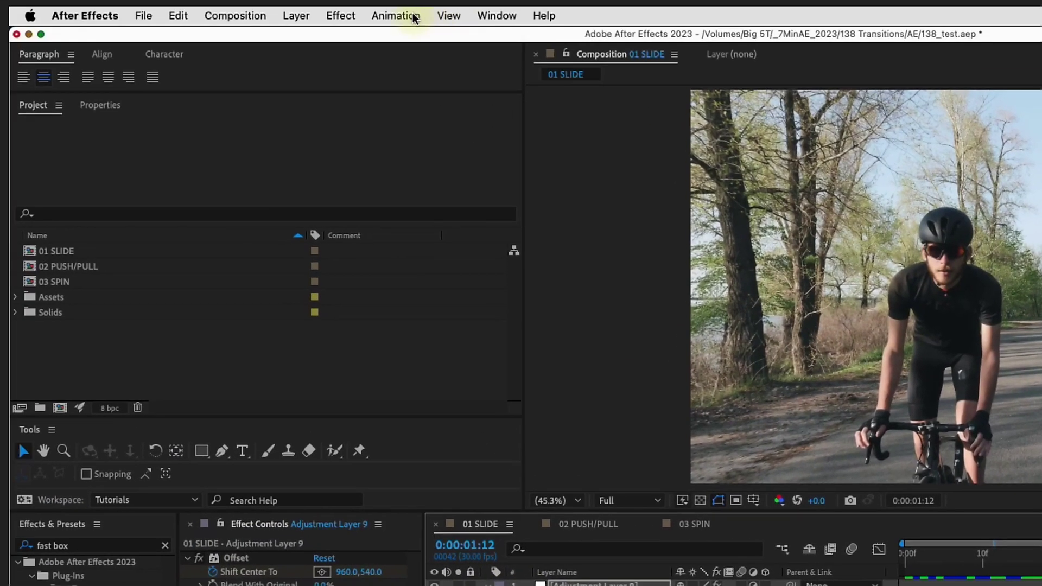
pyautogui.click(393, 16)
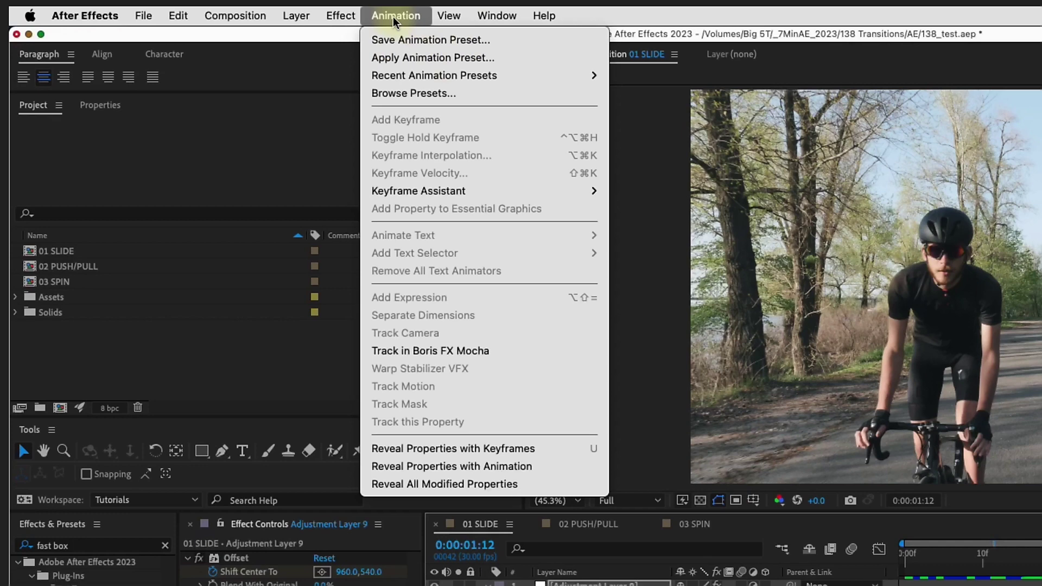
pyautogui.click(408, 45)
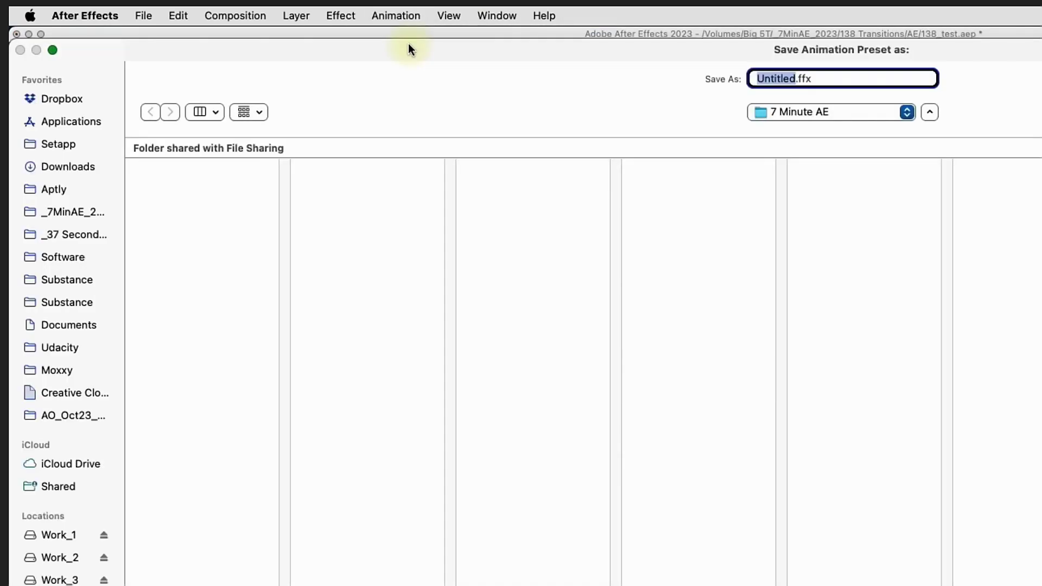
# Step: Target Documents/Adobe/After Effects 2023/User Presets/7 Minute AE and name the preset 'Slide'
pyautogui.click(72, 324)
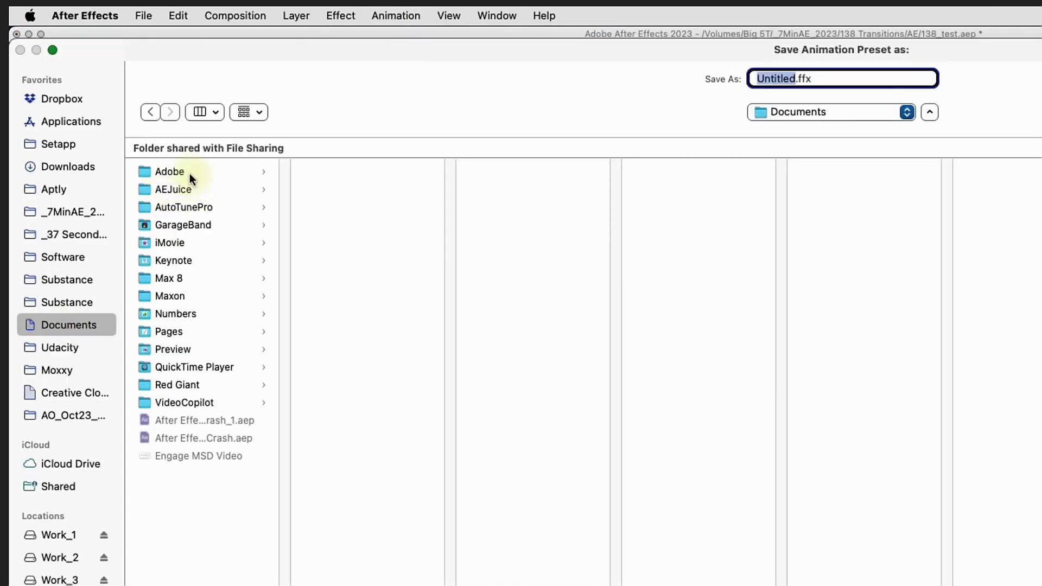
pyautogui.click(190, 173)
pyautogui.click(392, 243)
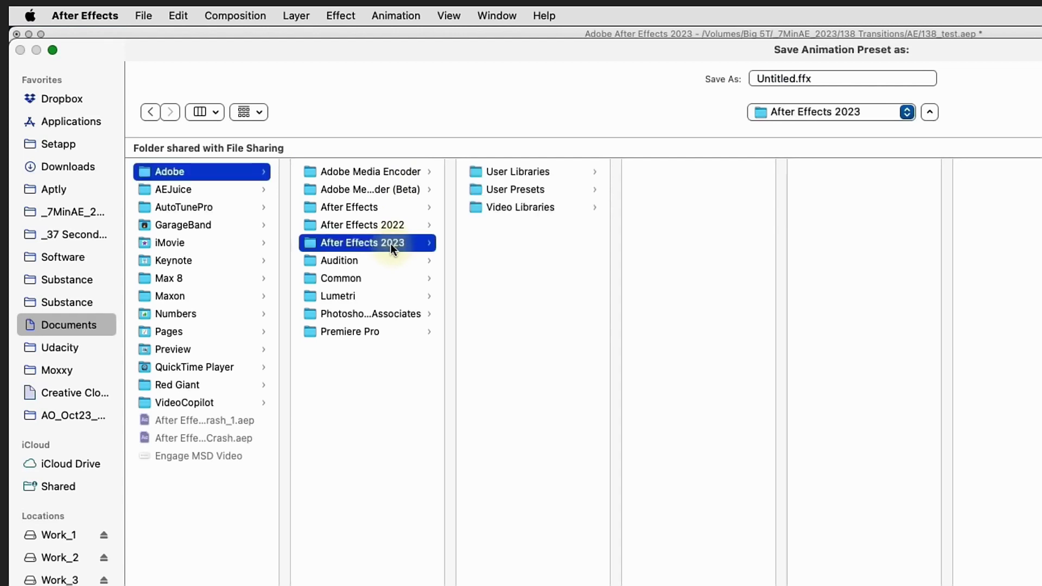
pyautogui.click(513, 190)
pyautogui.click(699, 225)
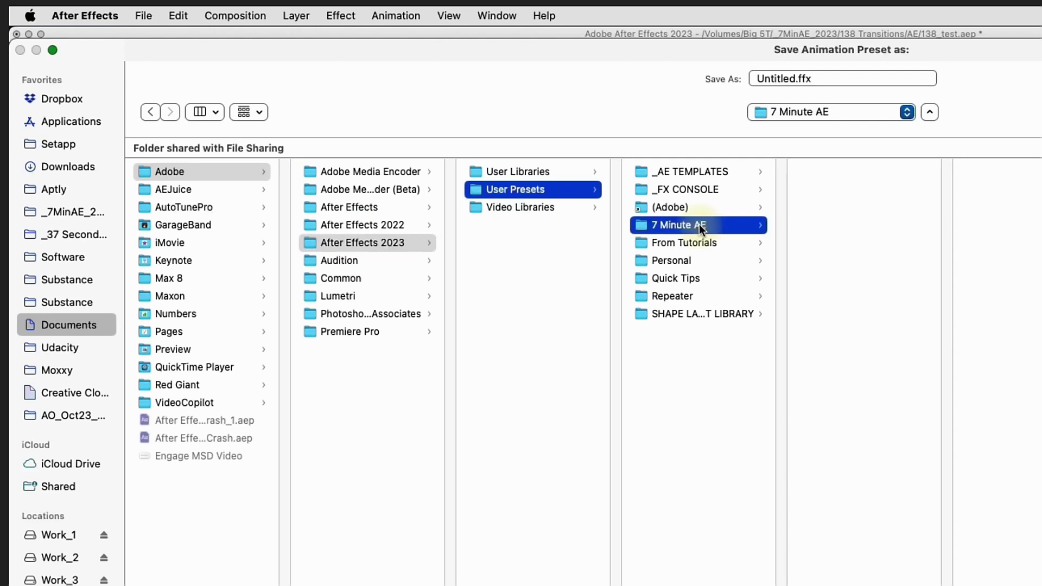
pyautogui.tripleClick(828, 70)
pyautogui.press('BackSpace')
pyautogui.write('Slide')
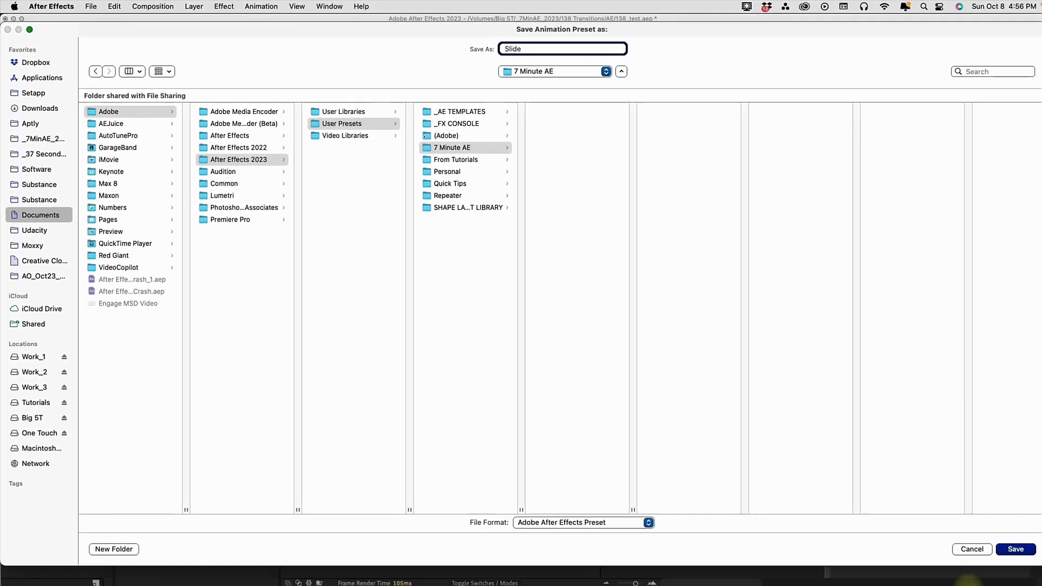